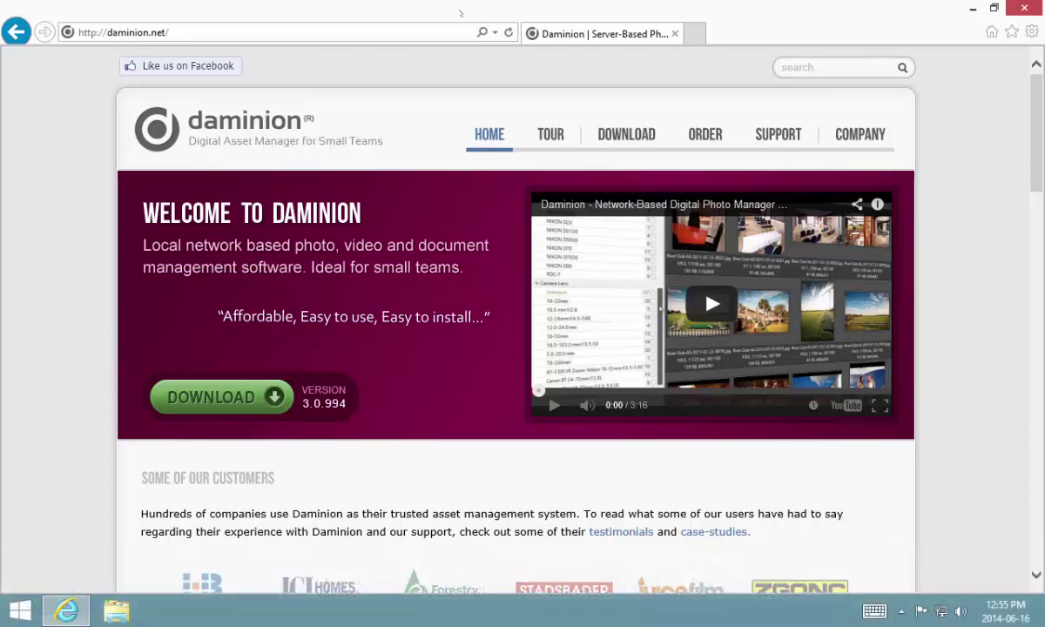
- Download backup-guide.zip from Daminion's 'How to backup Daminion Server' tutorial into Downloads
mouse_move(550, 134)
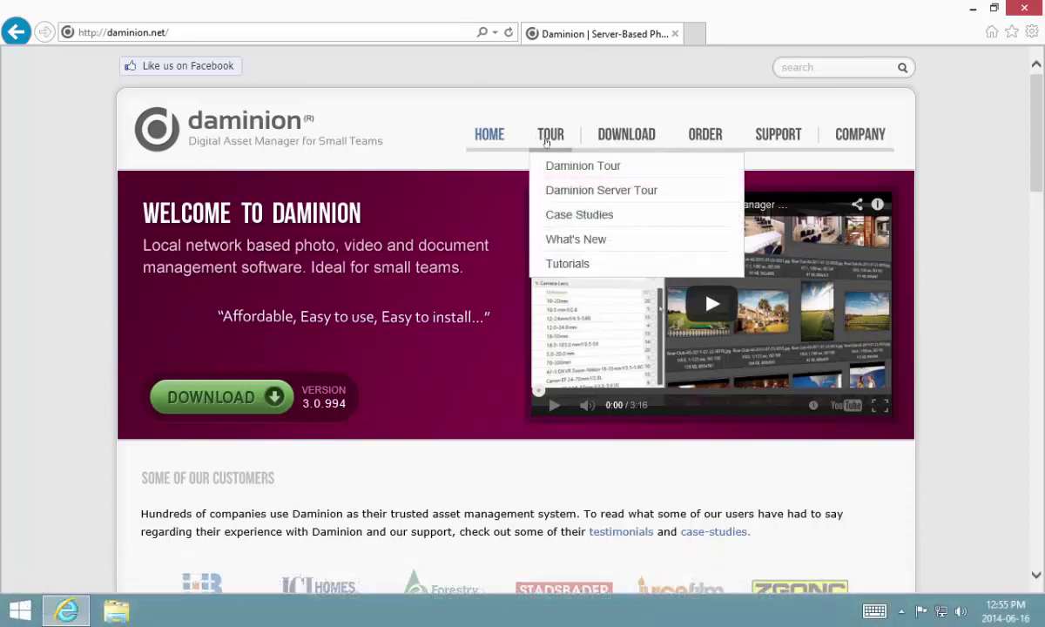
click(550, 265)
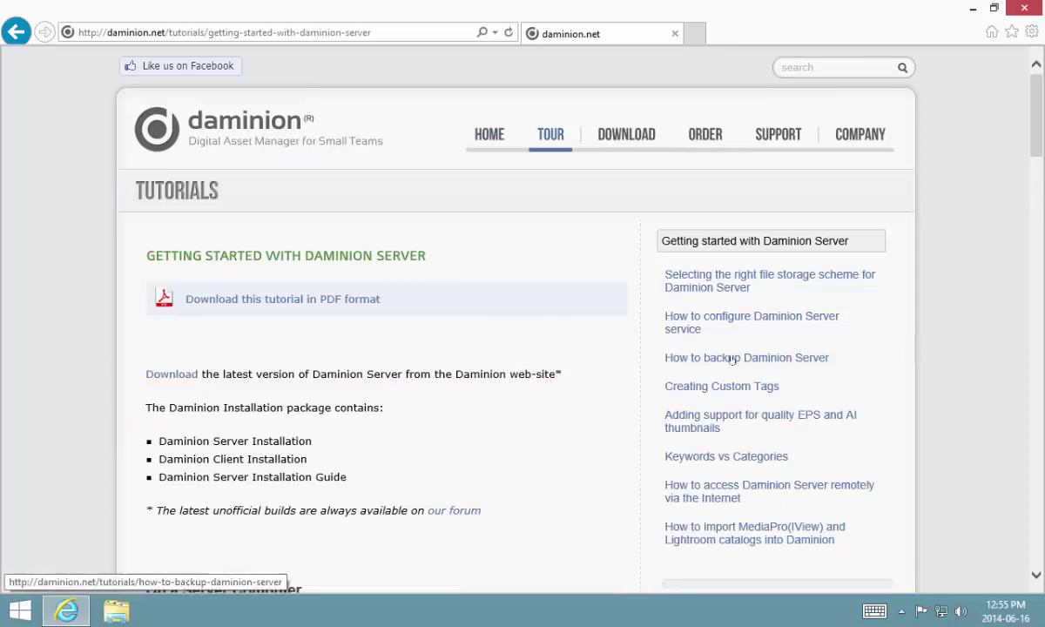
click(678, 359)
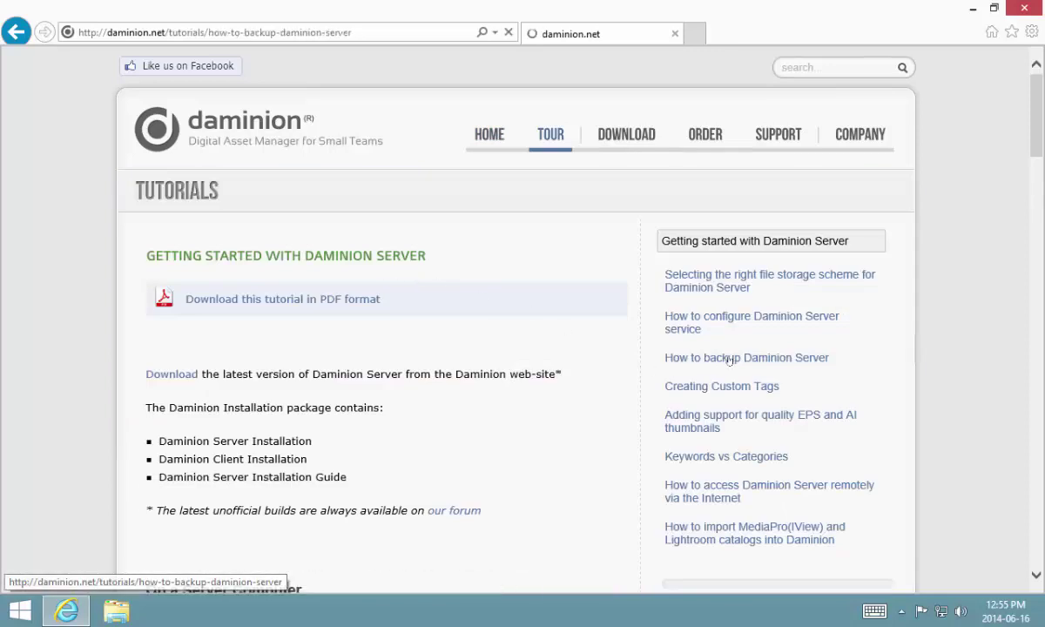
click(228, 339)
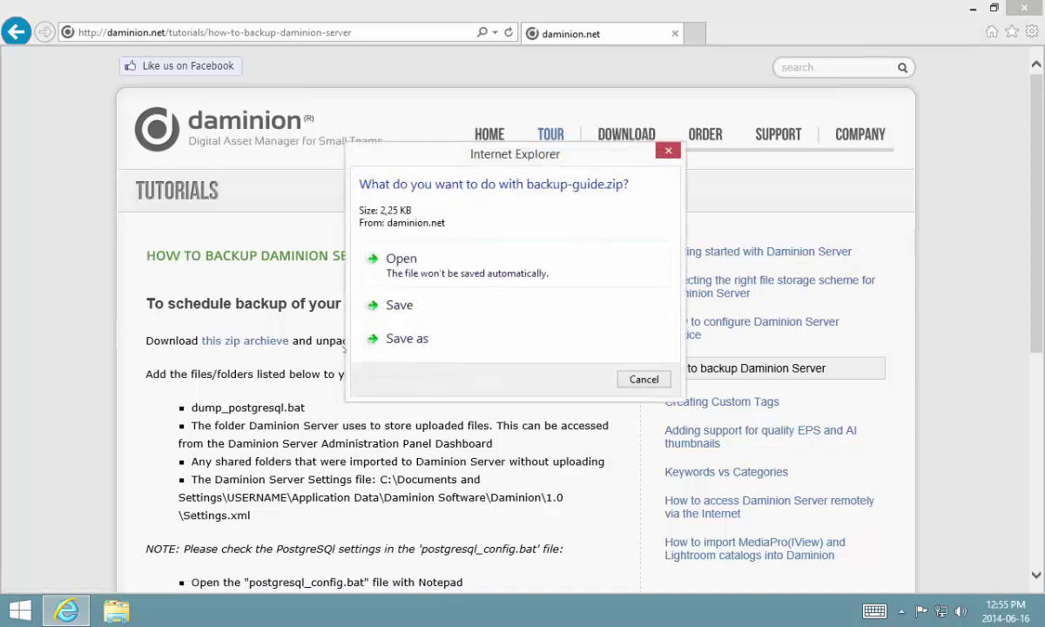
click(402, 304)
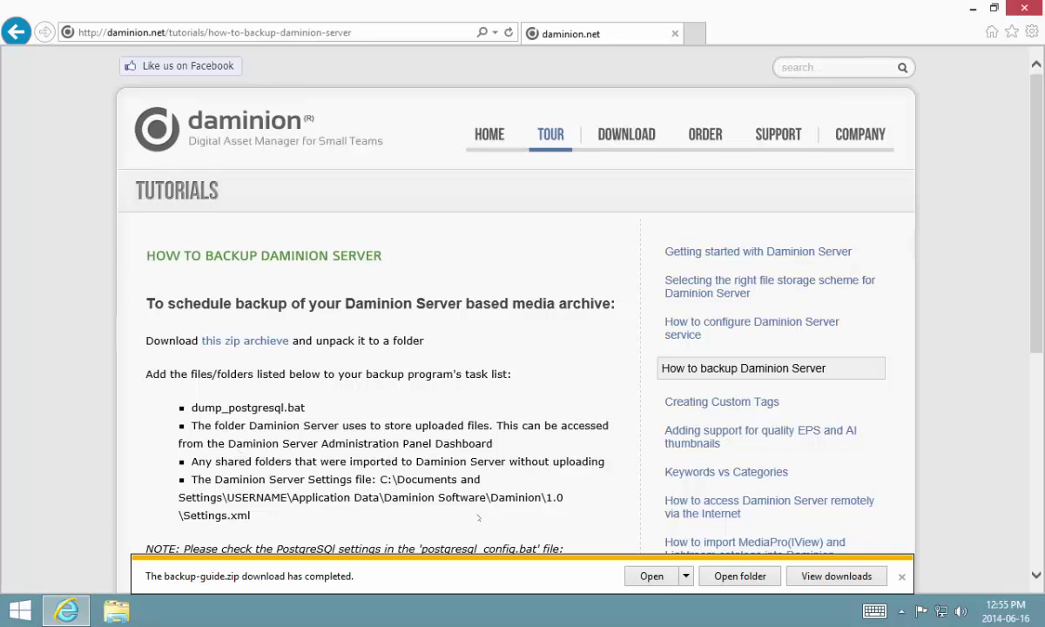
- Show the downloaded backup-guide archive's contents, with the C drive folders visible alongside
click(739, 575)
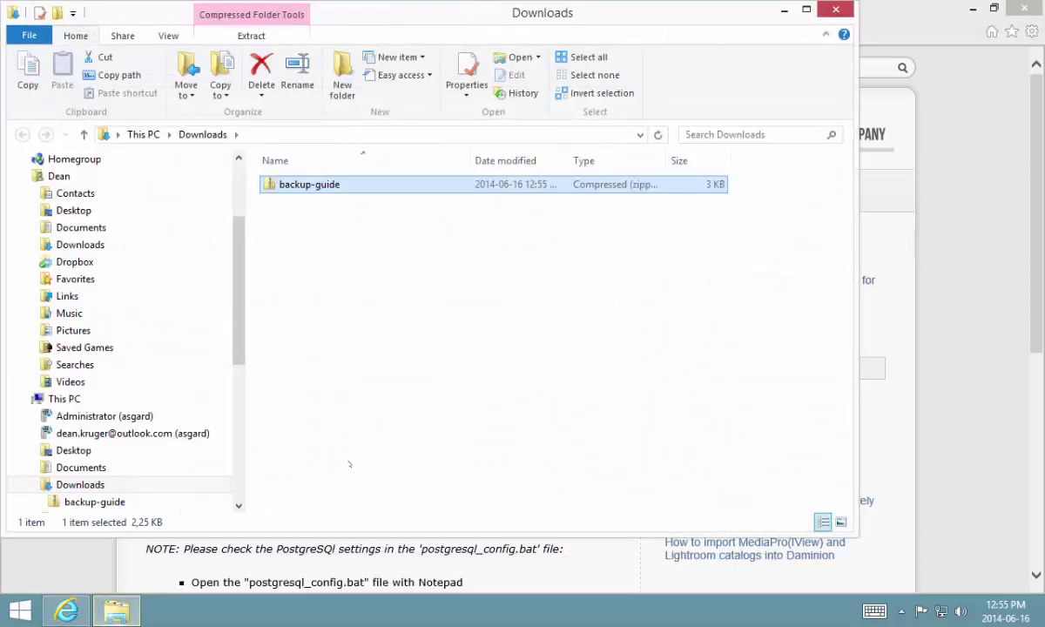
scroll(228, 366, down, 4)
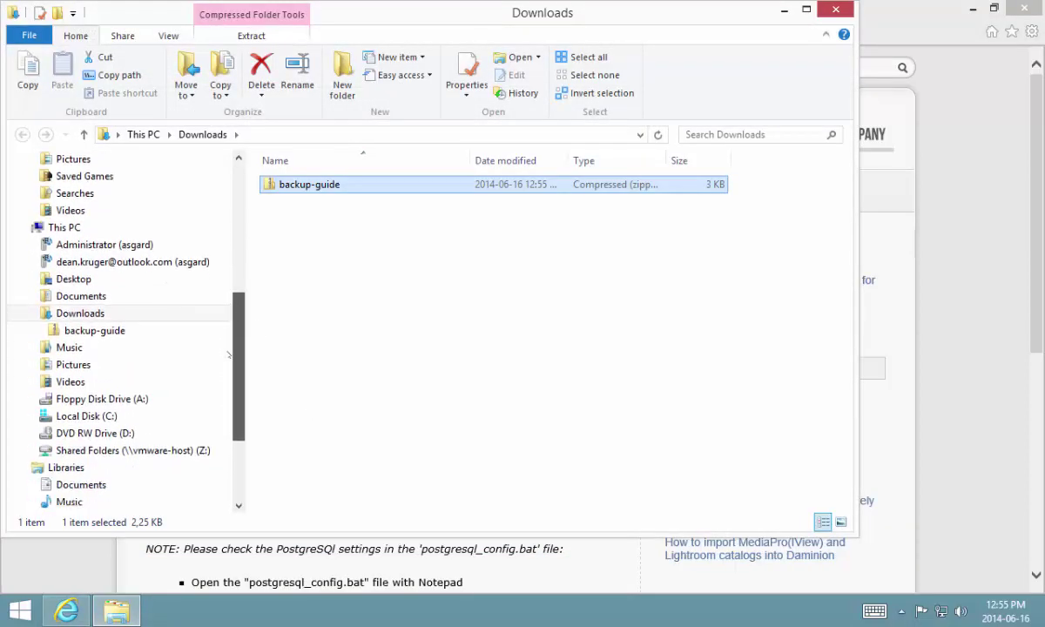
scroll(228, 366, down, 1)
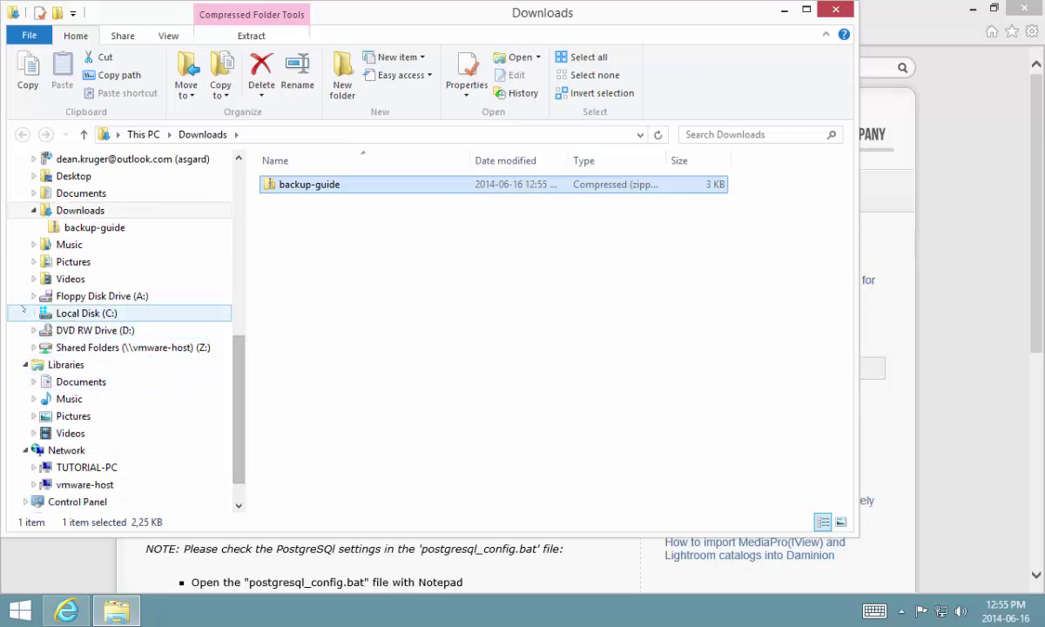
click(33, 312)
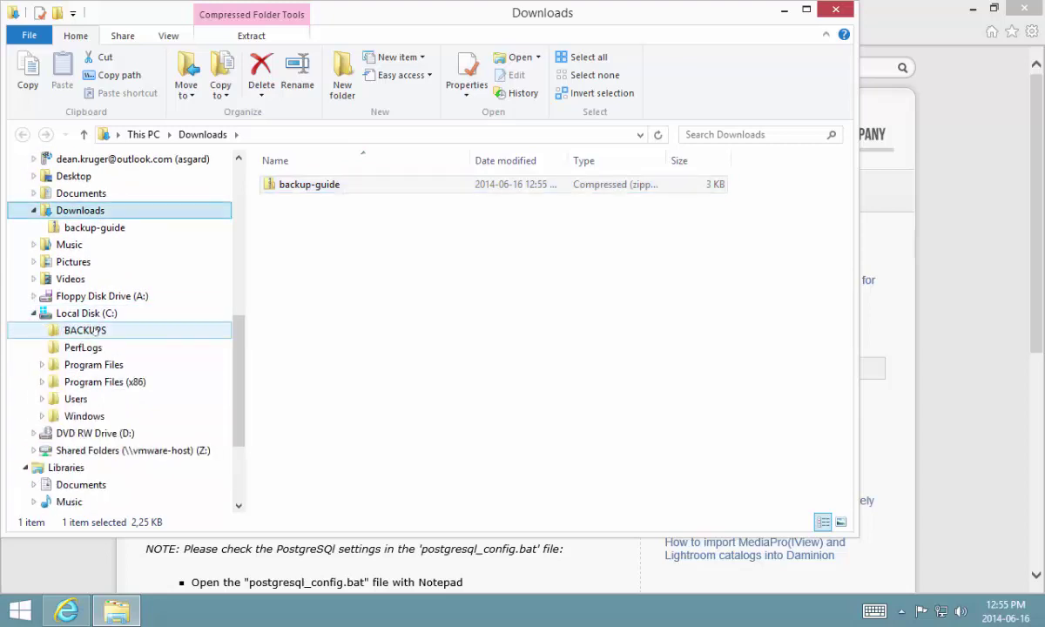
click(76, 229)
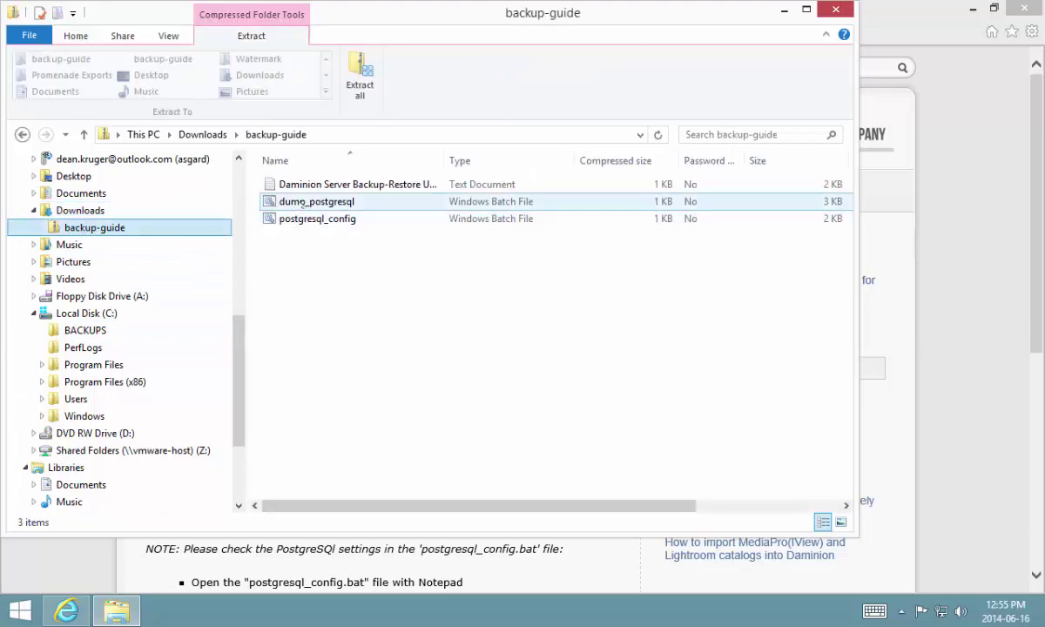
- Copy dump_postgresql and postgresql_config into C:\BACKUPS and open that folder
click(300, 201)
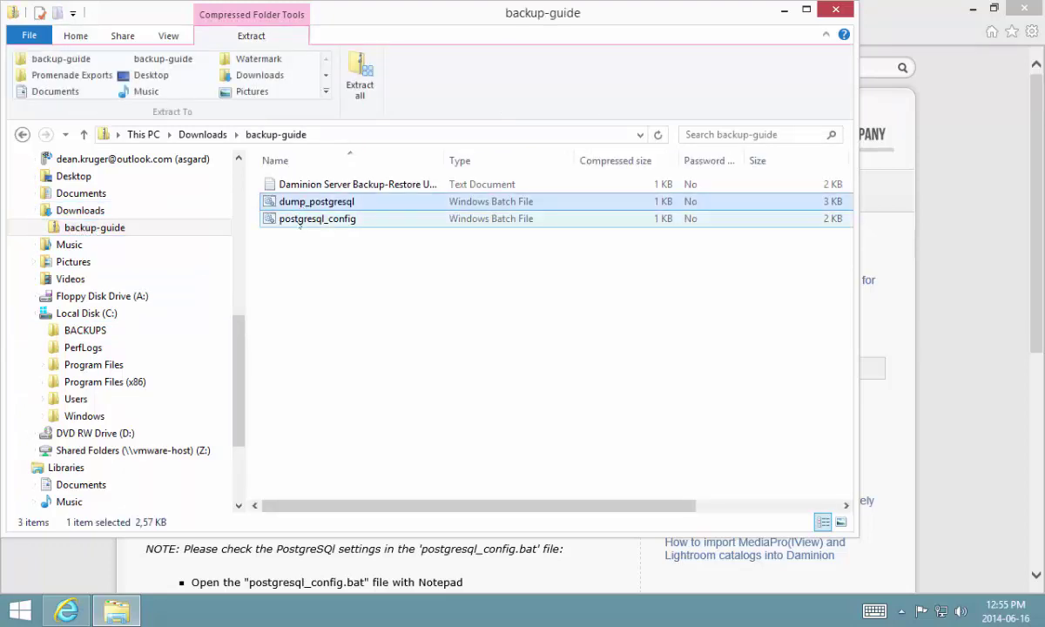
ctrl+click(299, 222)
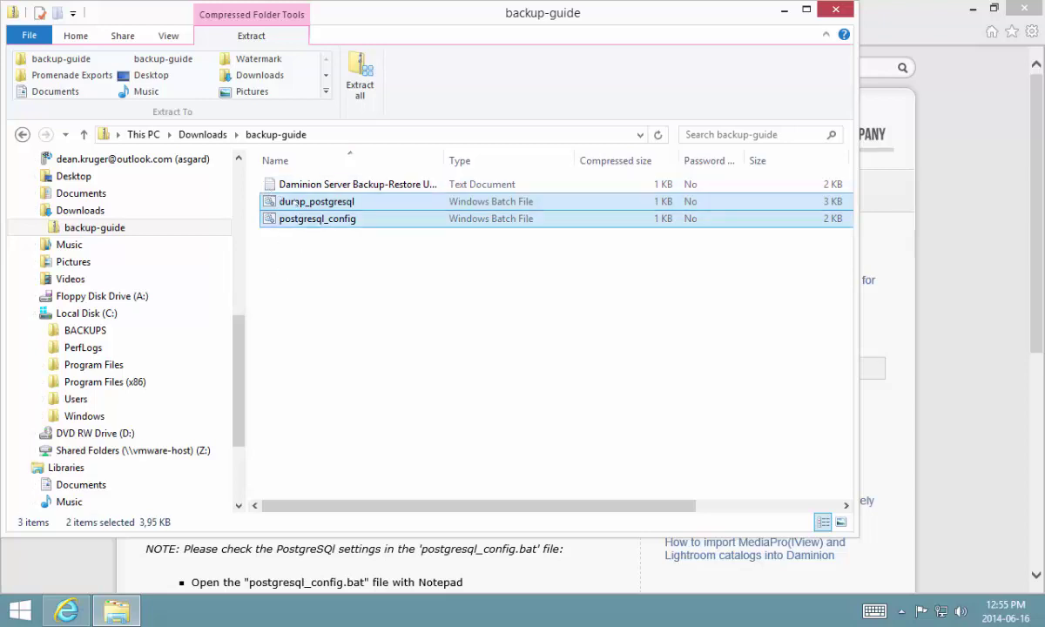
drag(296, 202, 97, 330)
click(79, 333)
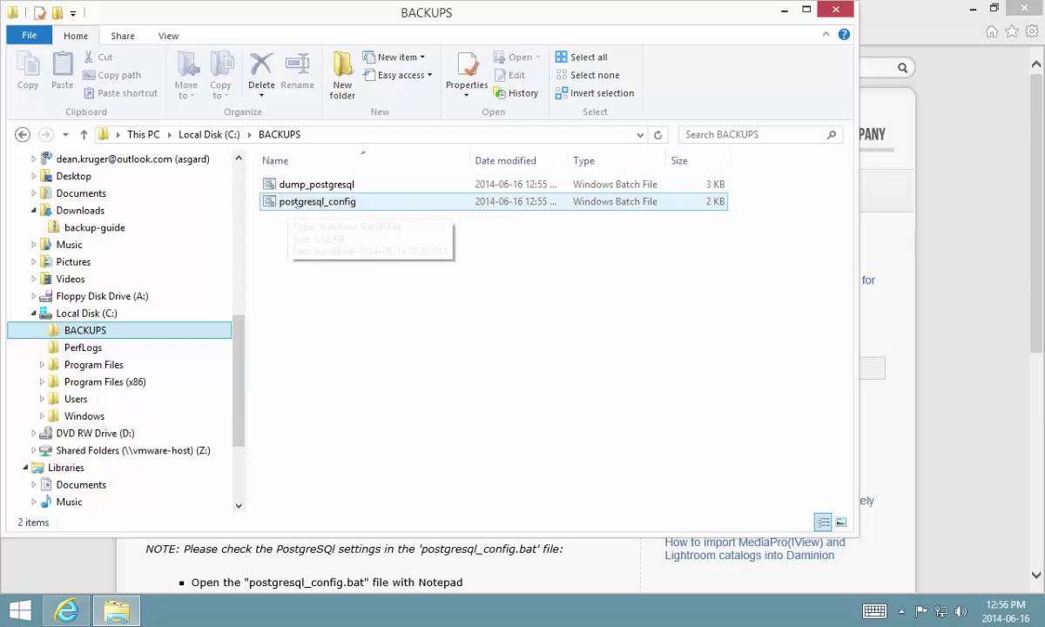
- Open postgresql_config.bat in Notepad past the security warning, then return to the BACKUPS window
right_click(272, 205)
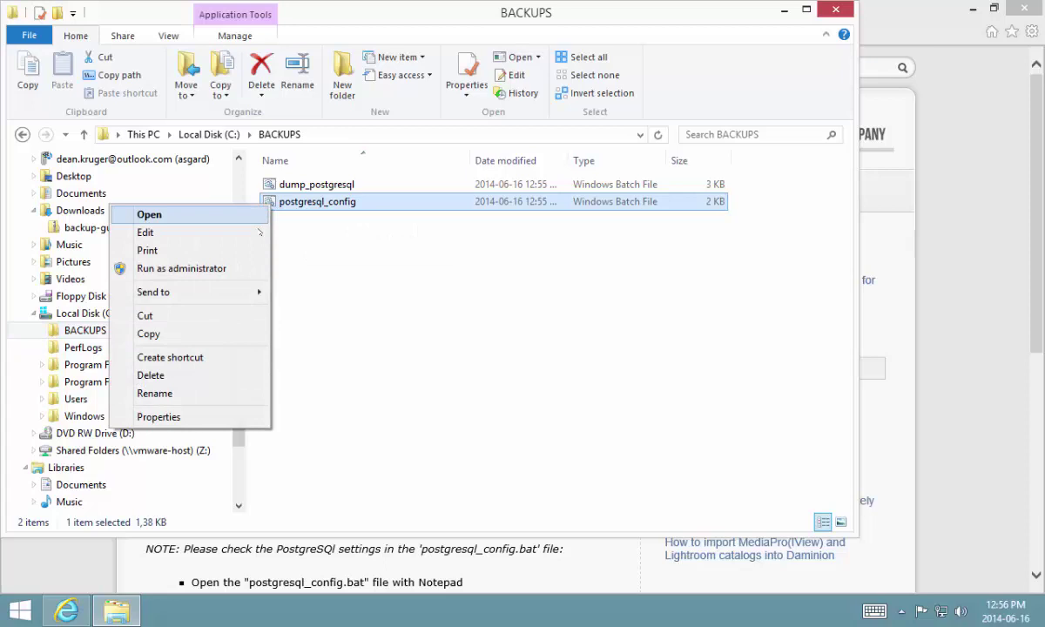
click(251, 231)
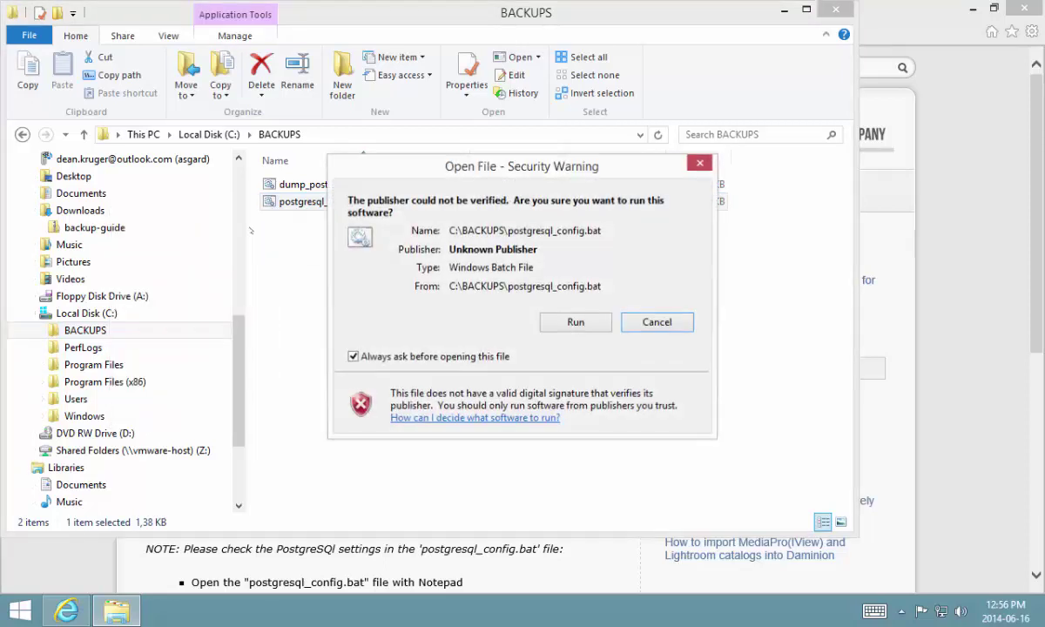
click(576, 322)
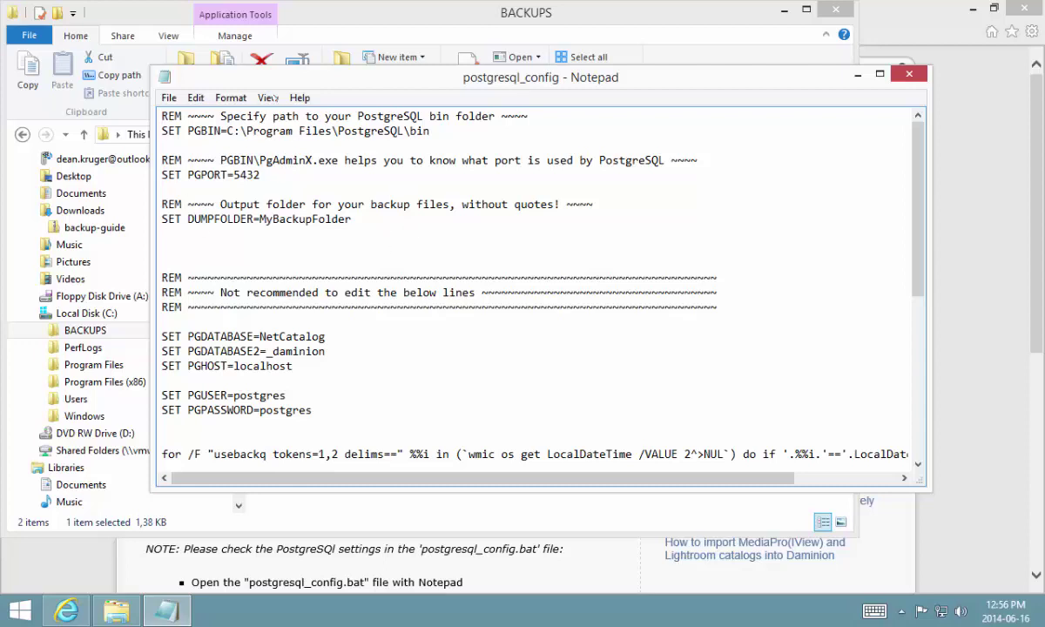
click(310, 18)
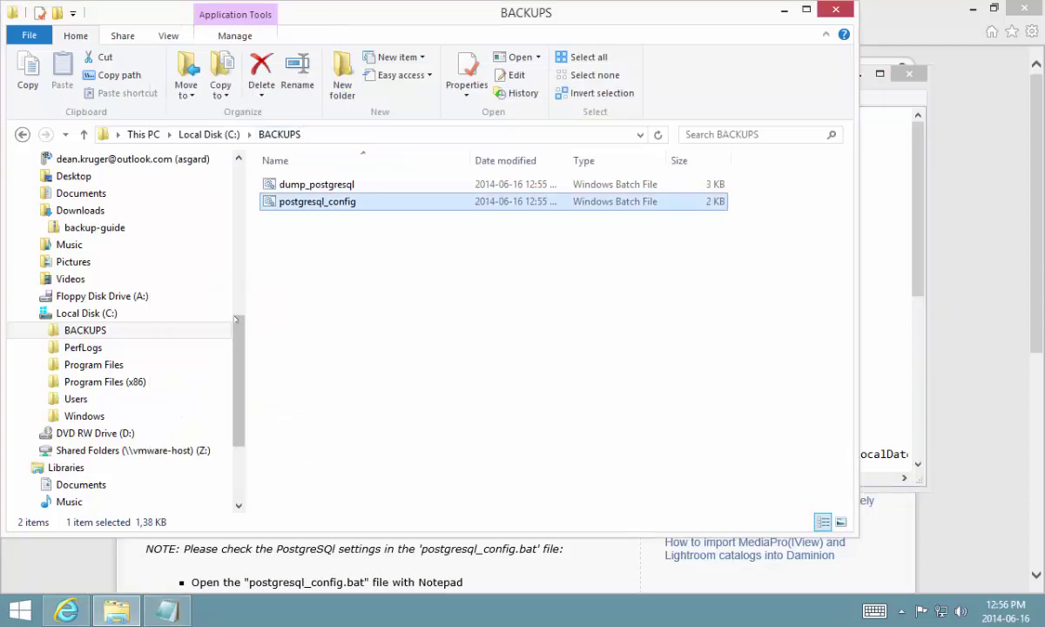
- Go to C:\Program Files (x86)\PostgreSQL\bin and copy that path from the address bar
click(88, 381)
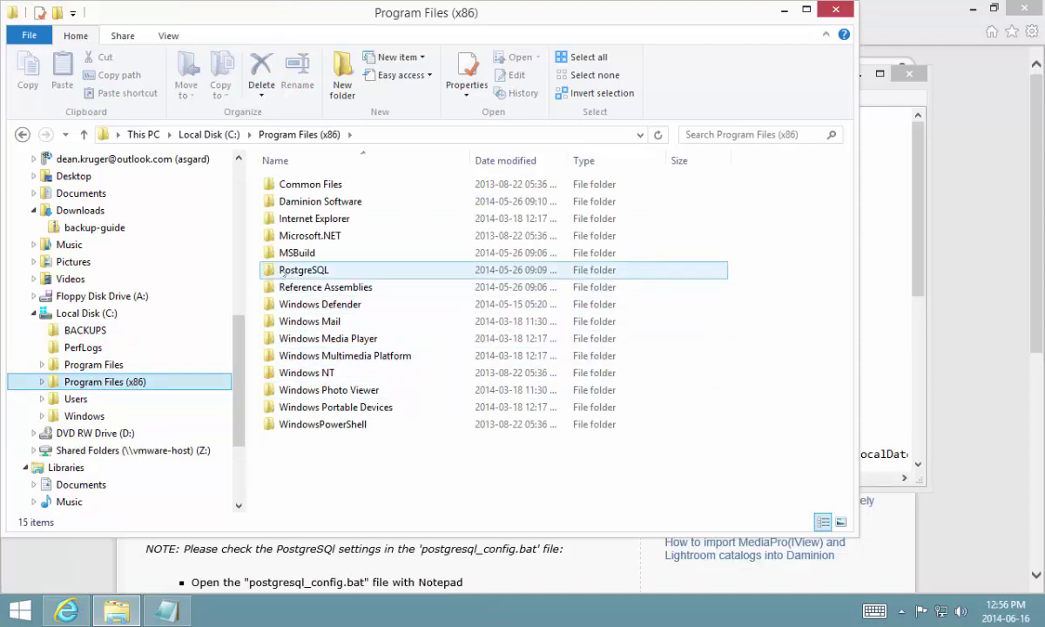
double_click(283, 272)
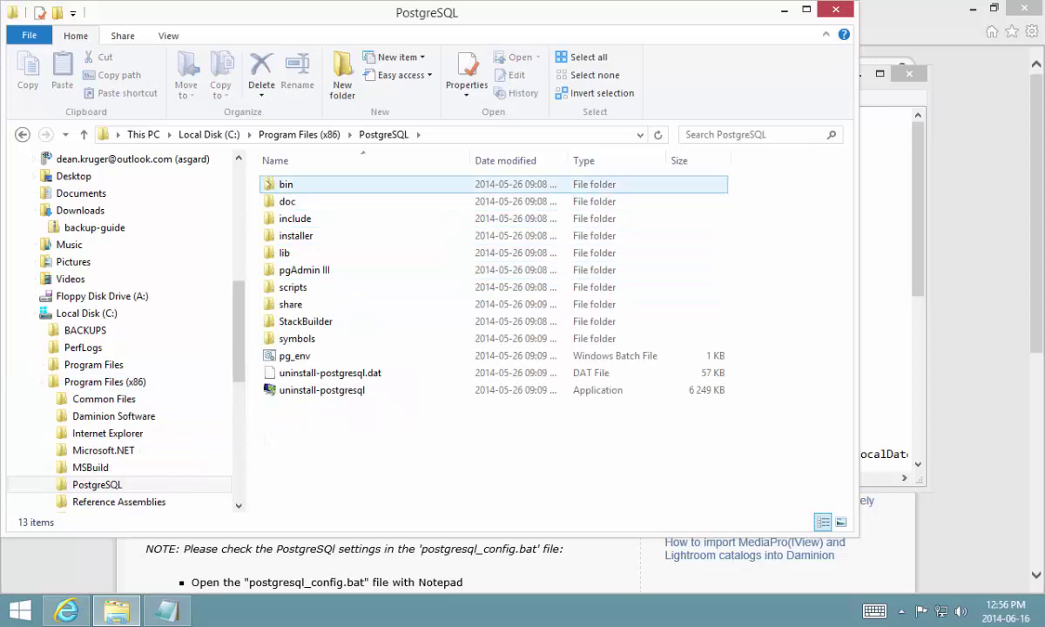
double_click(285, 184)
click(488, 135)
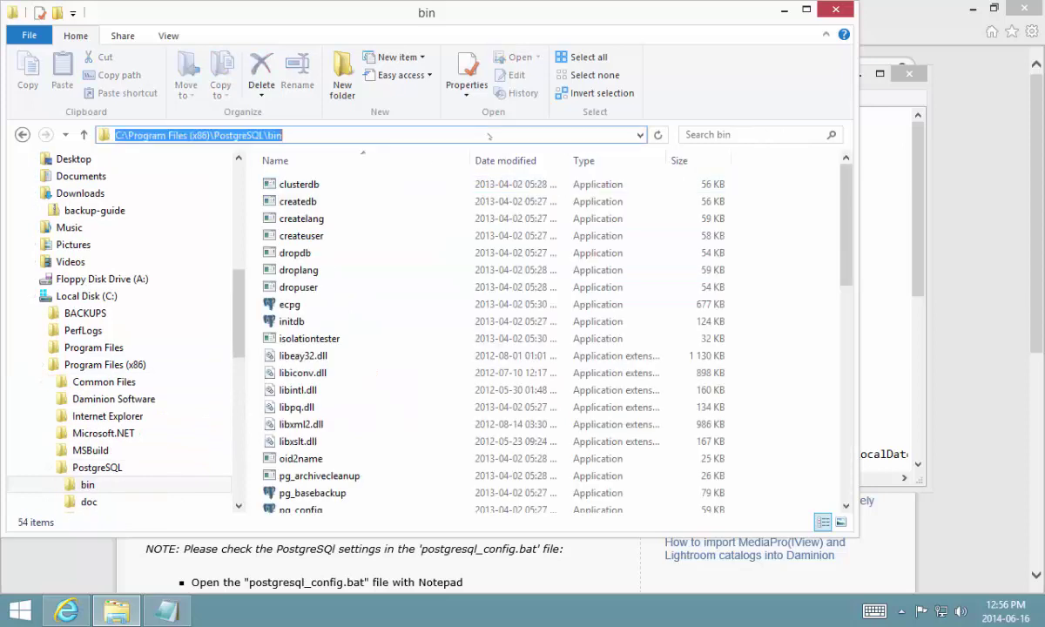
right_click(174, 135)
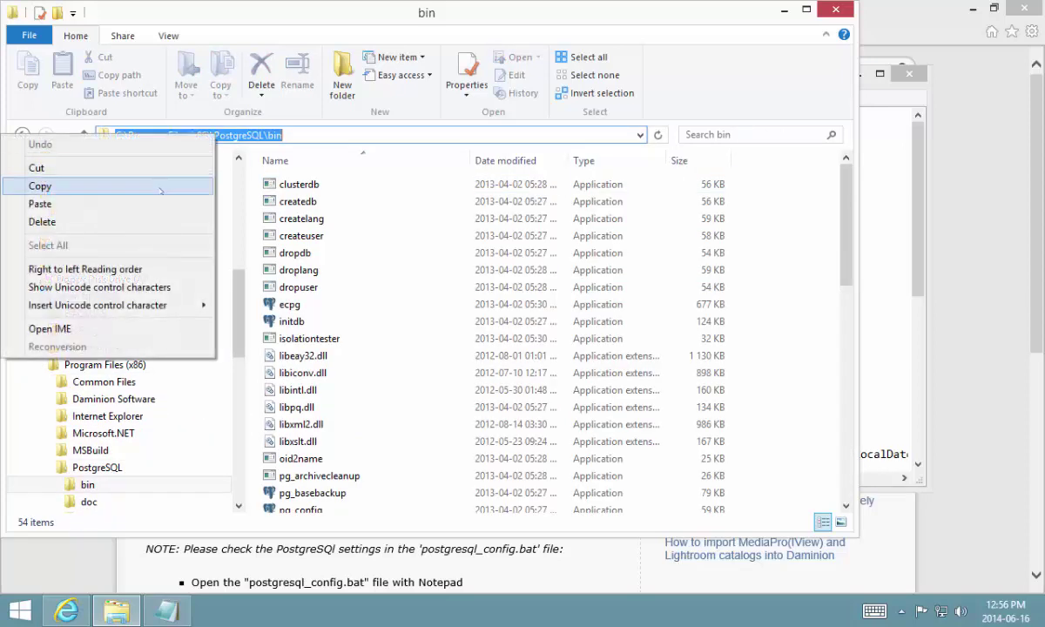
click(35, 174)
- Replace the PGBIN path in postgresql_config with C:\Program Files (x86)\PostgreSQL\bin
click(166, 611)
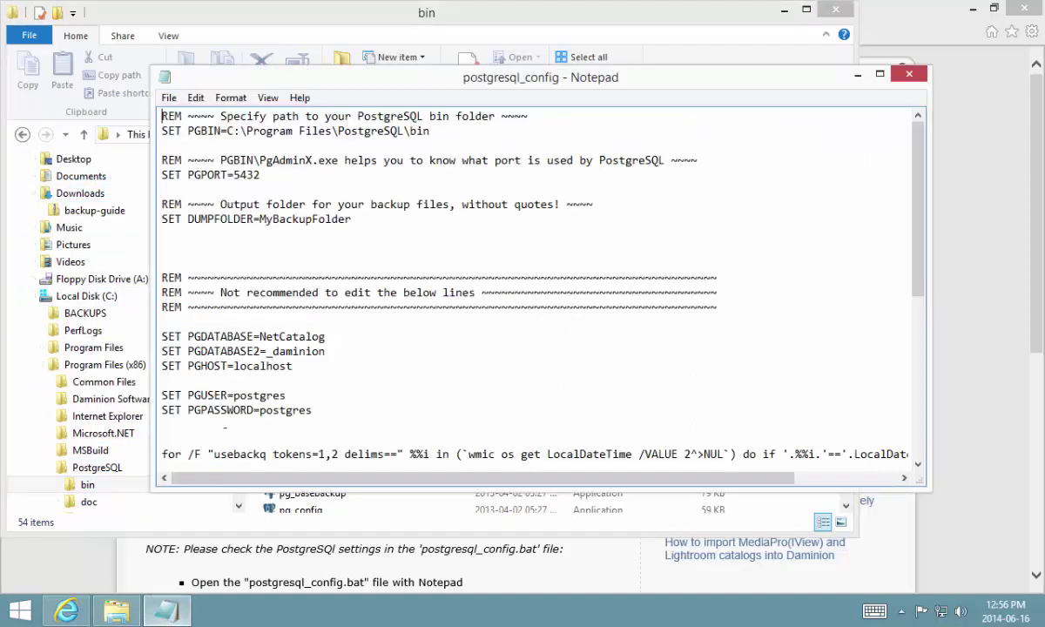
drag(227, 131, 430, 131)
right_click(155, 129)
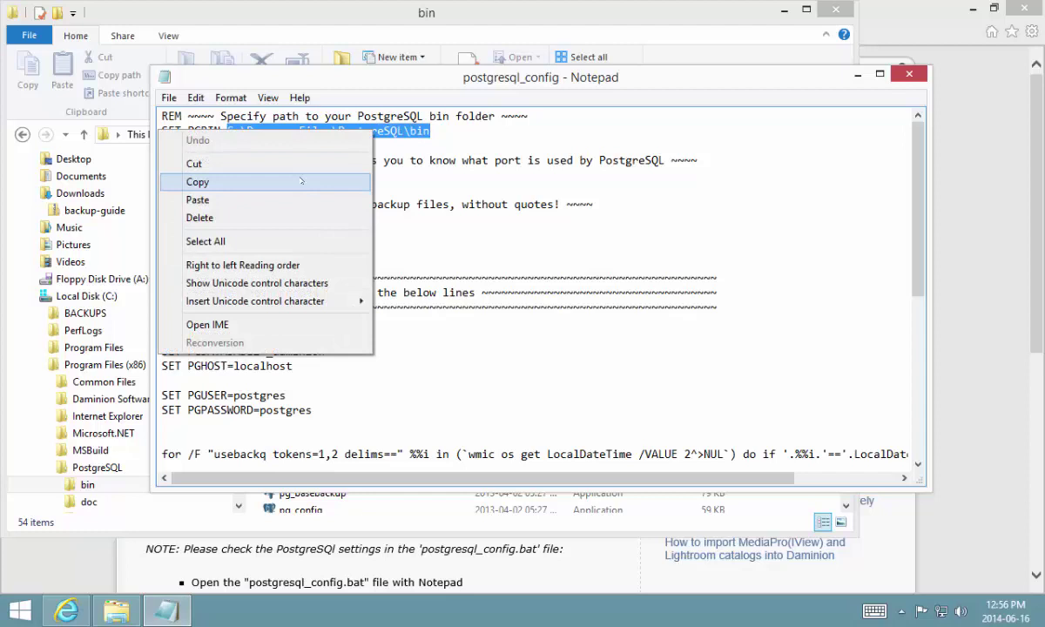
click(270, 202)
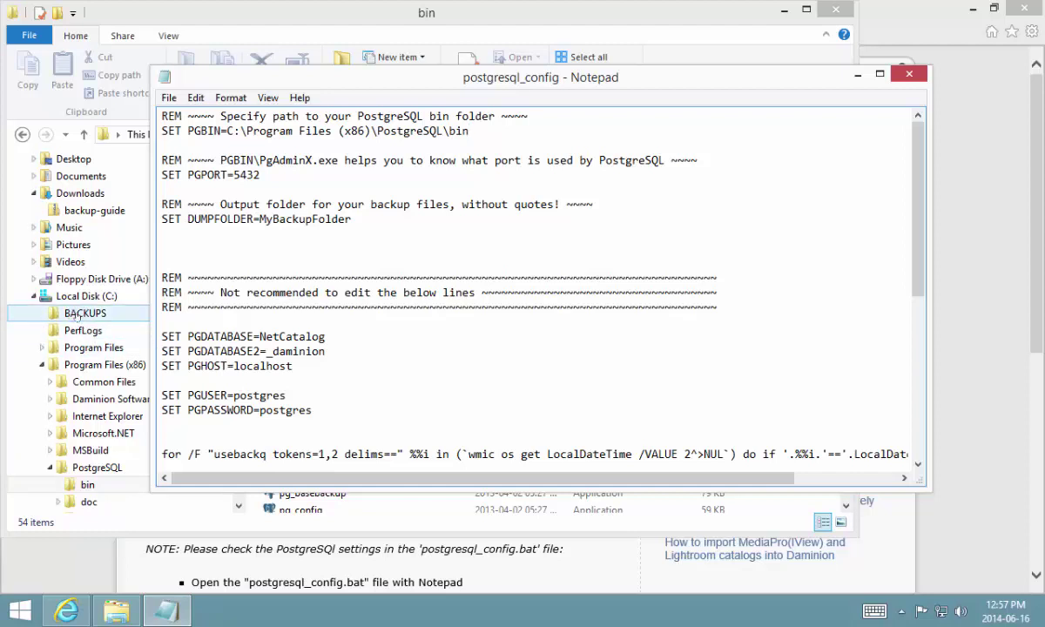
- Copy the C:\BACKUPS folder path from File Explorer's address bar
click(85, 313)
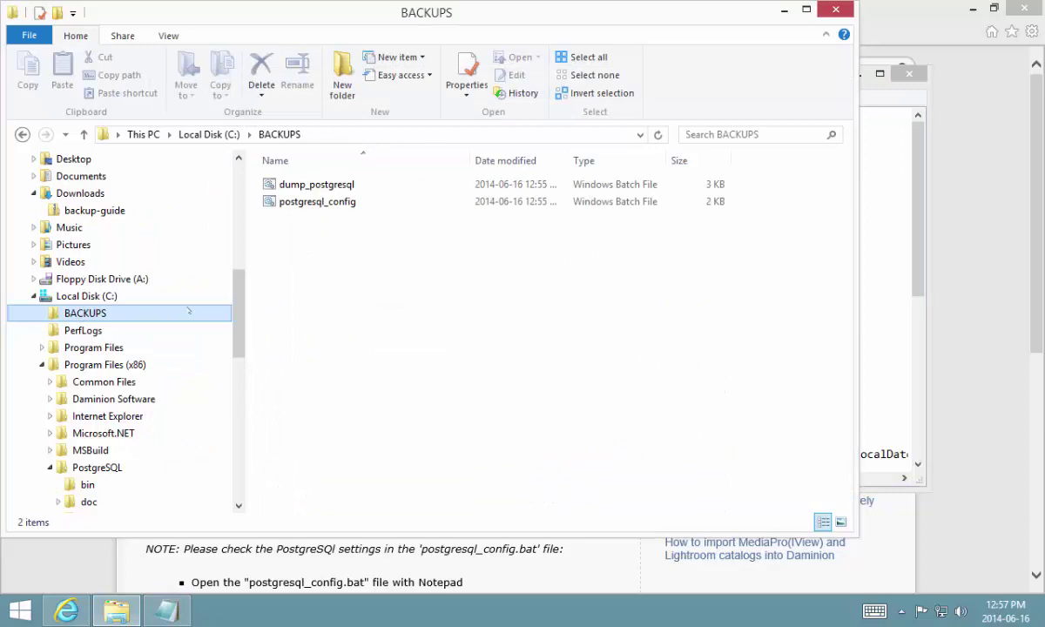
click(322, 133)
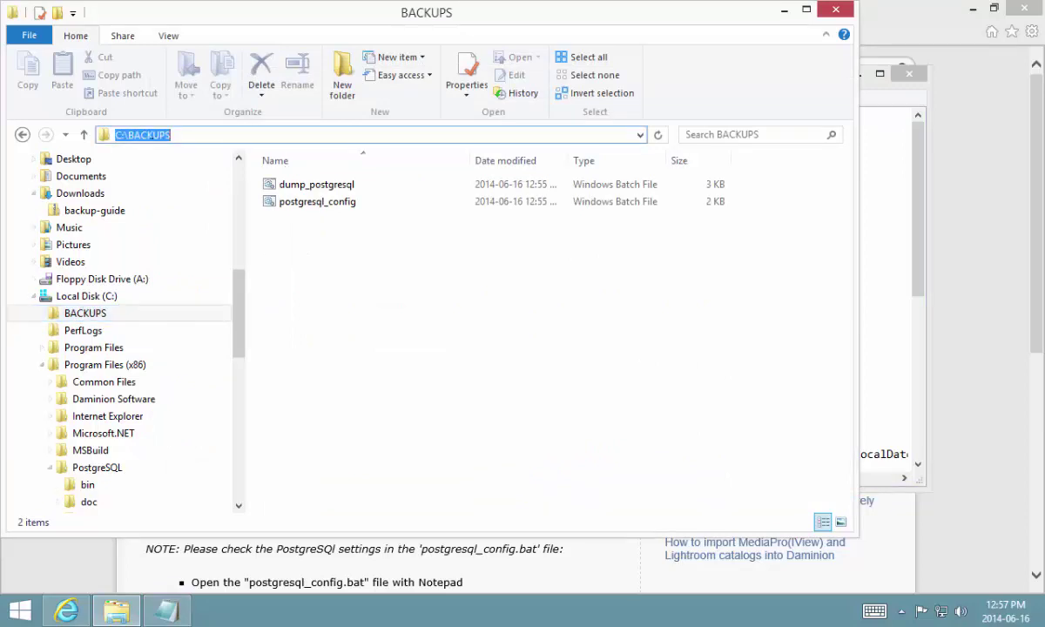
right_click(150, 135)
click(52, 187)
- Change the DUMPFOLDER value from MyBackupFolder to C:\BACKUPS\%DATE%\
click(165, 611)
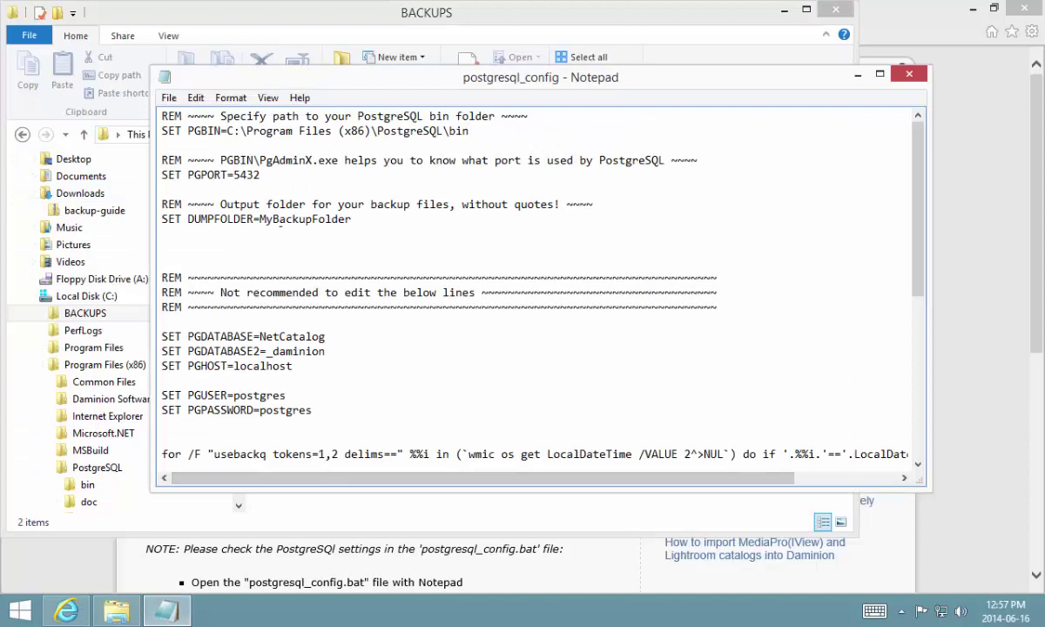
drag(259, 218, 348, 219)
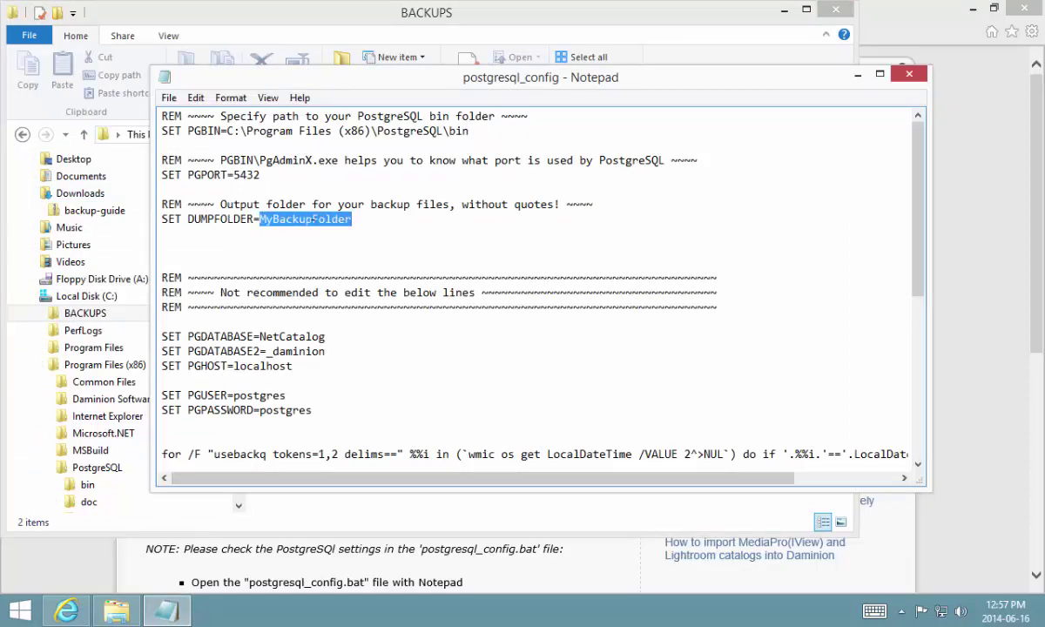
right_click(313, 220)
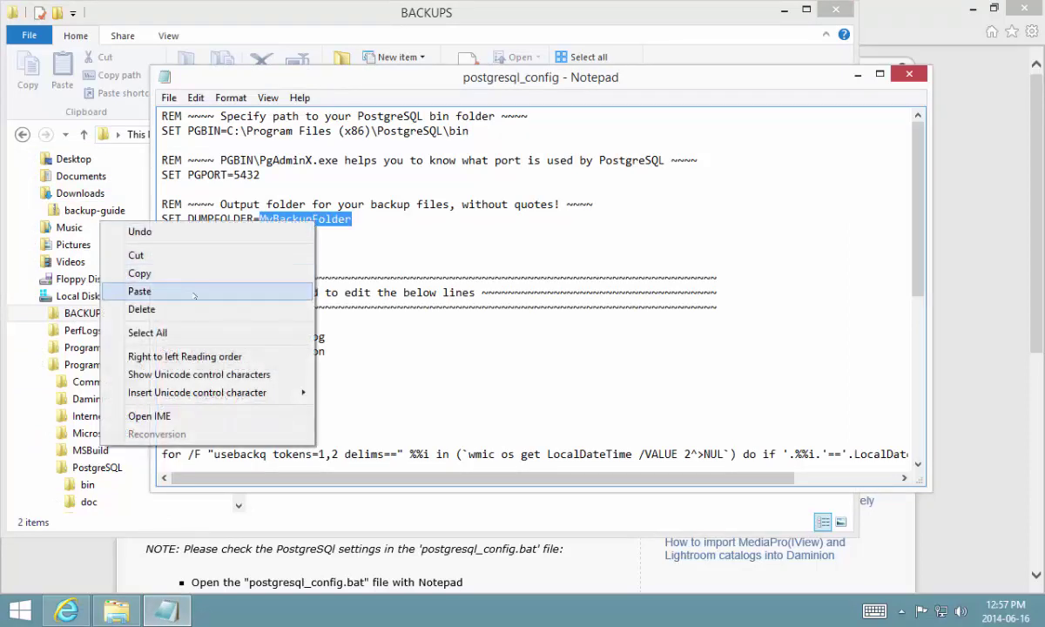
click(194, 293)
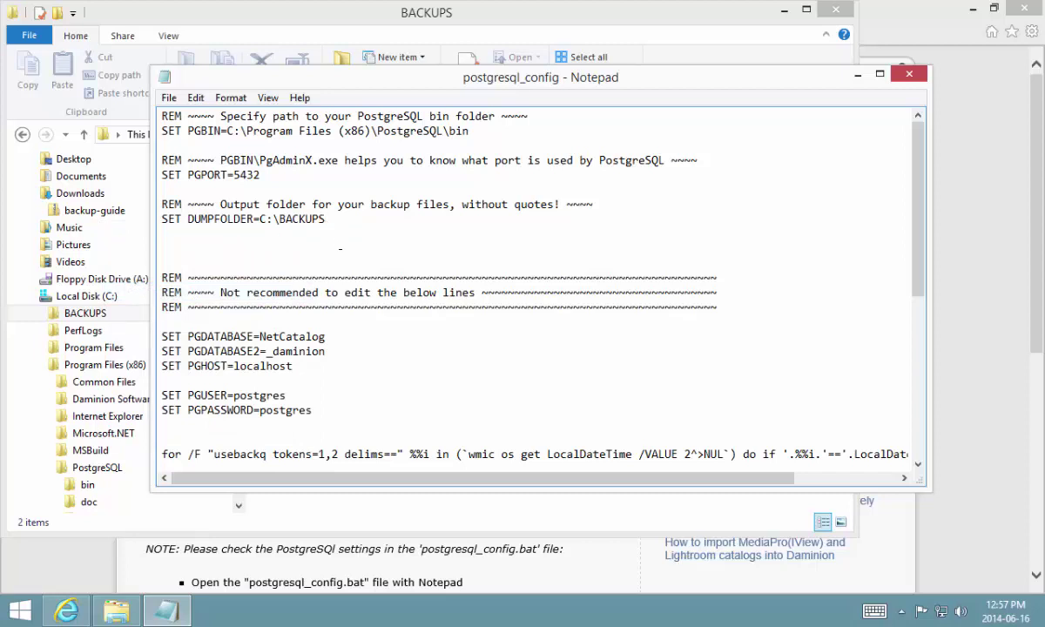
text(\%DATEW)
key(BackSpace)
text(%\)
- Save the edited postgresql_config file
drag(467, 80, 398, 62)
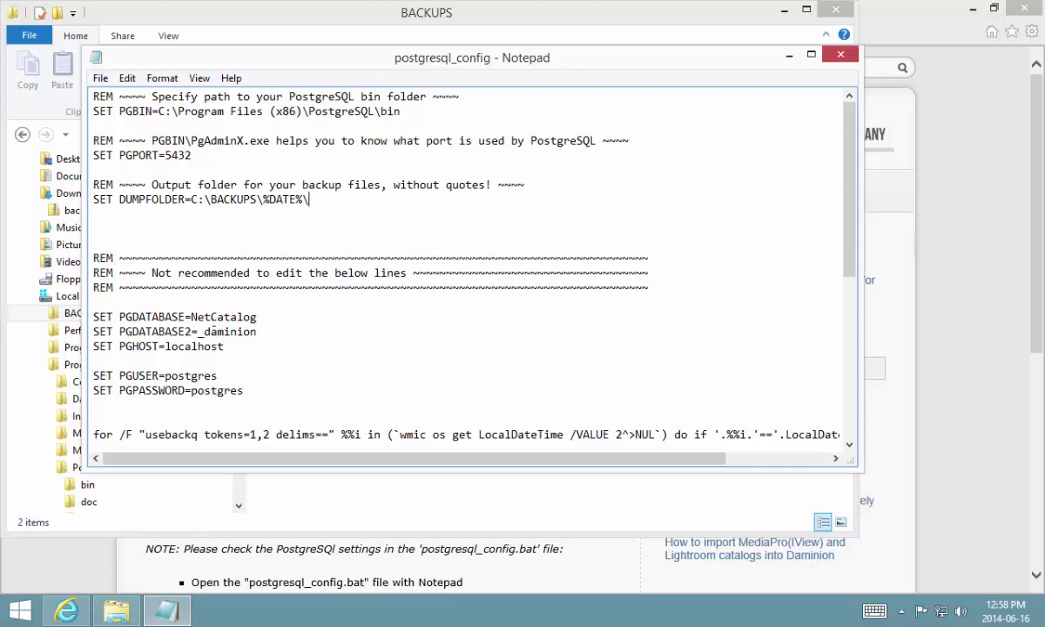
click(103, 79)
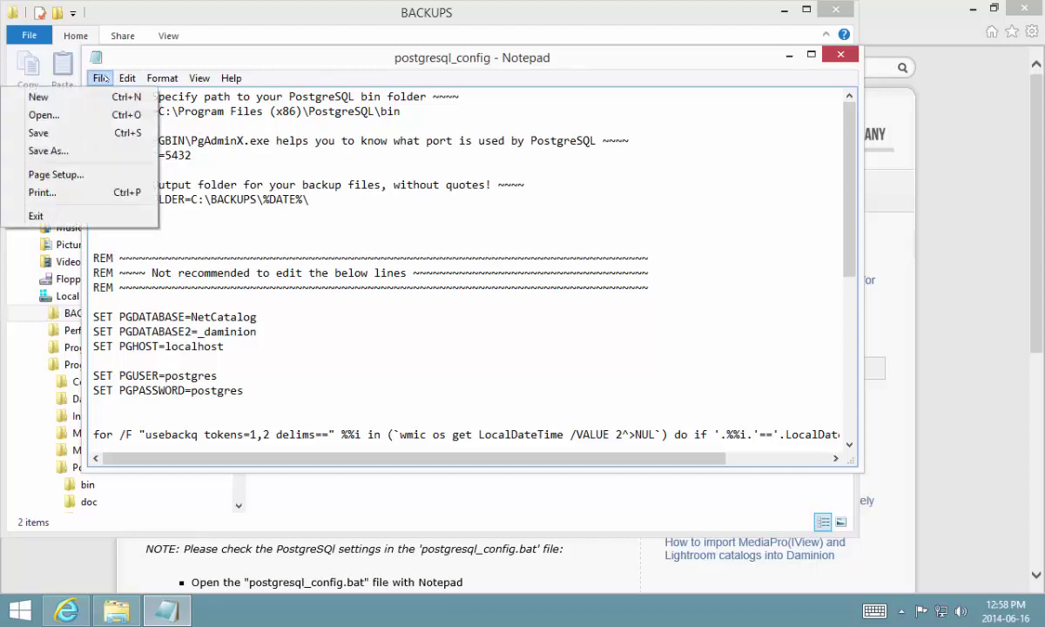
click(38, 133)
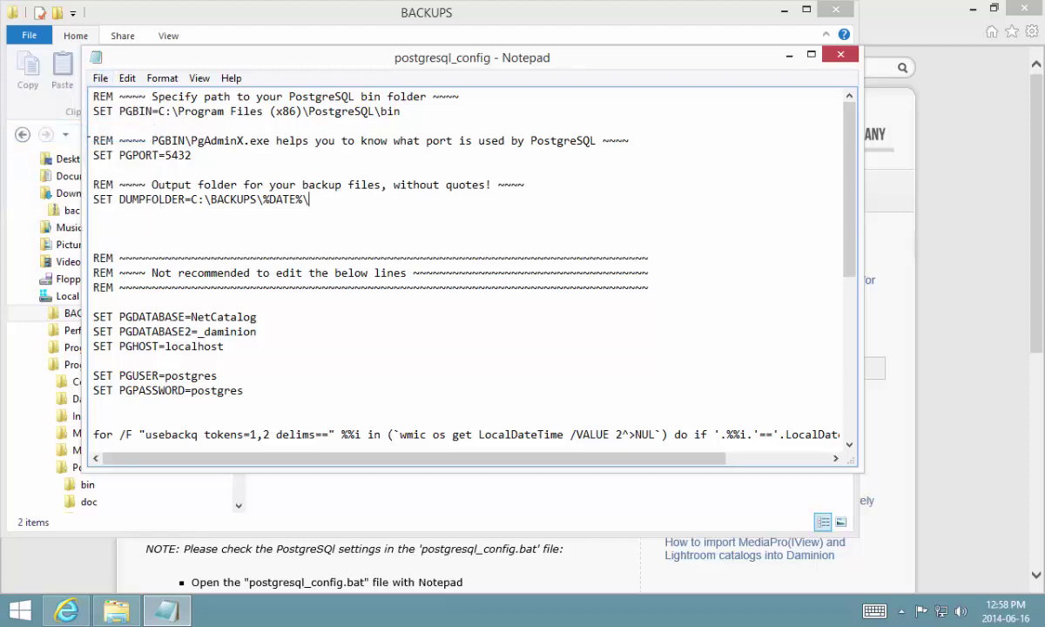
- Close Notepad and check postgresql_config's details in the BACKUPS folder
click(840, 54)
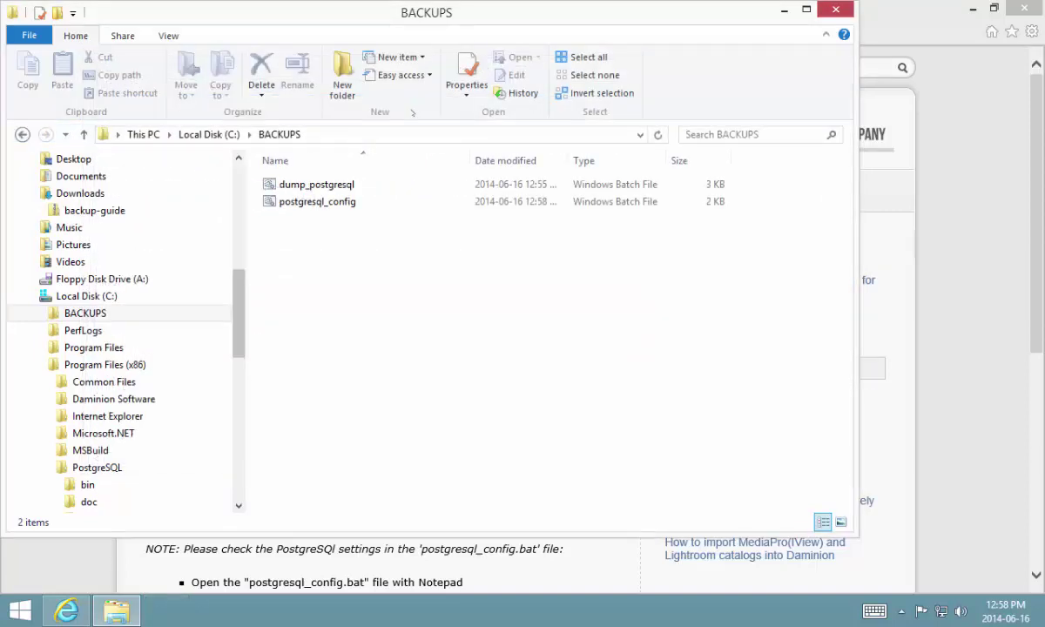
drag(428, 27, 470, 40)
click(383, 216)
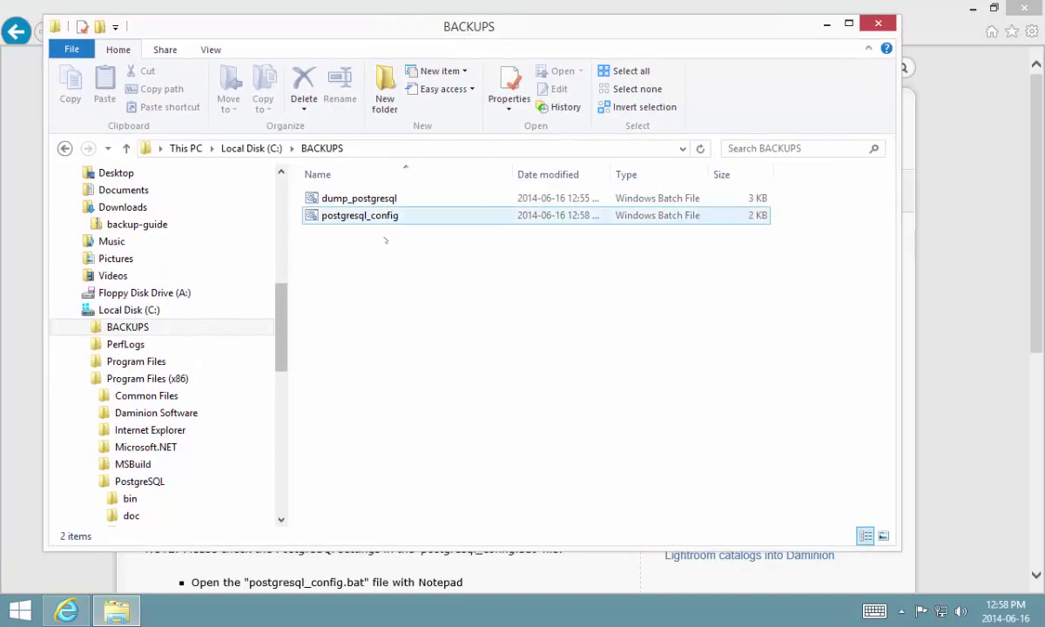
click(296, 211)
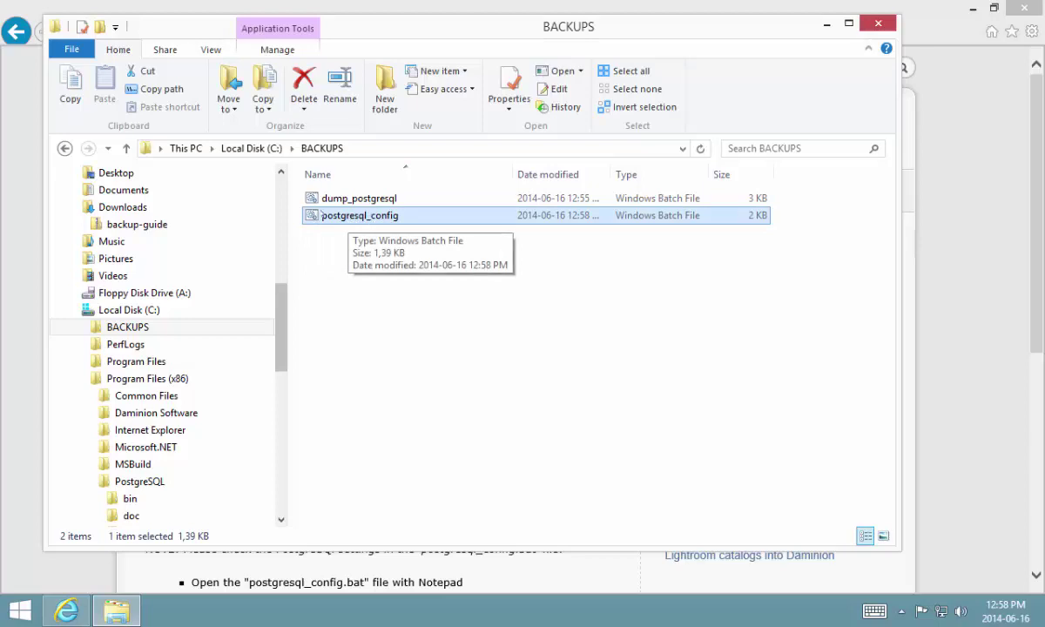
- Test-run dump_postgresql.bat, allowing the unsigned script to run
click(313, 199)
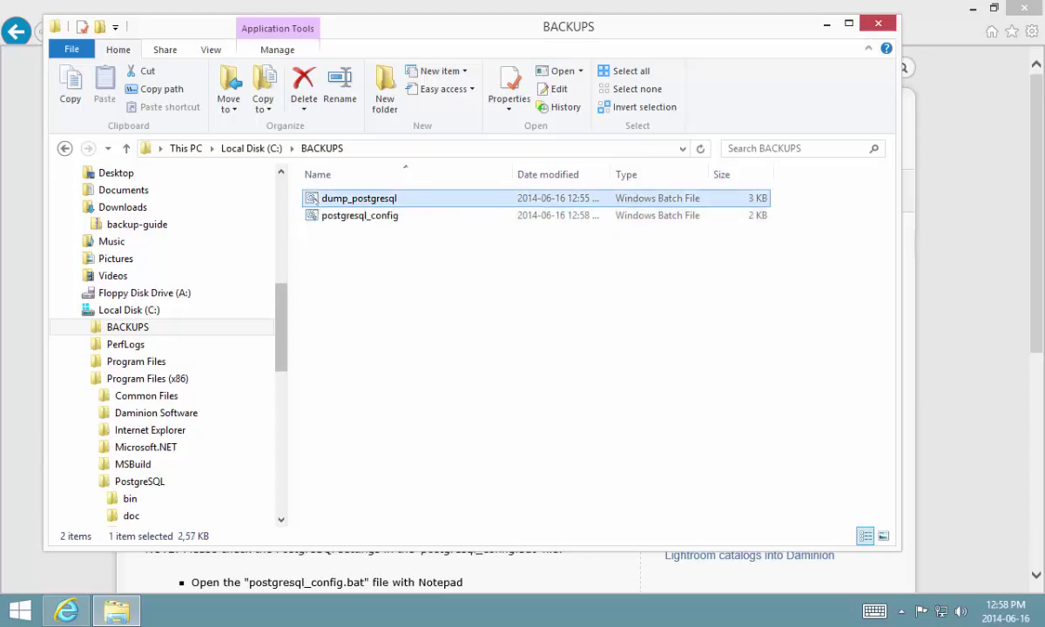
double_click(311, 198)
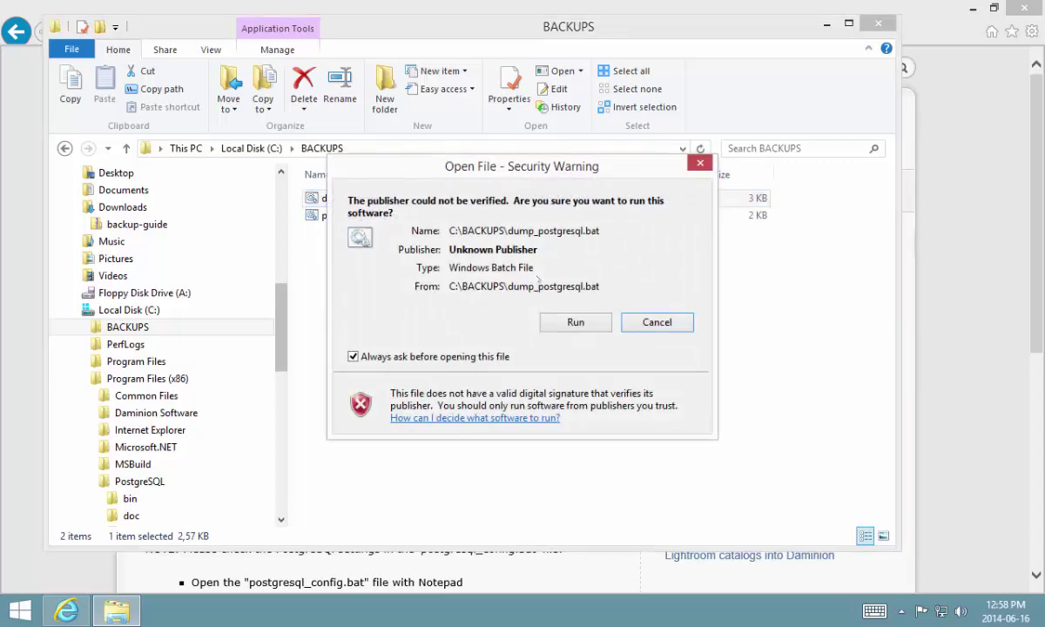
click(556, 323)
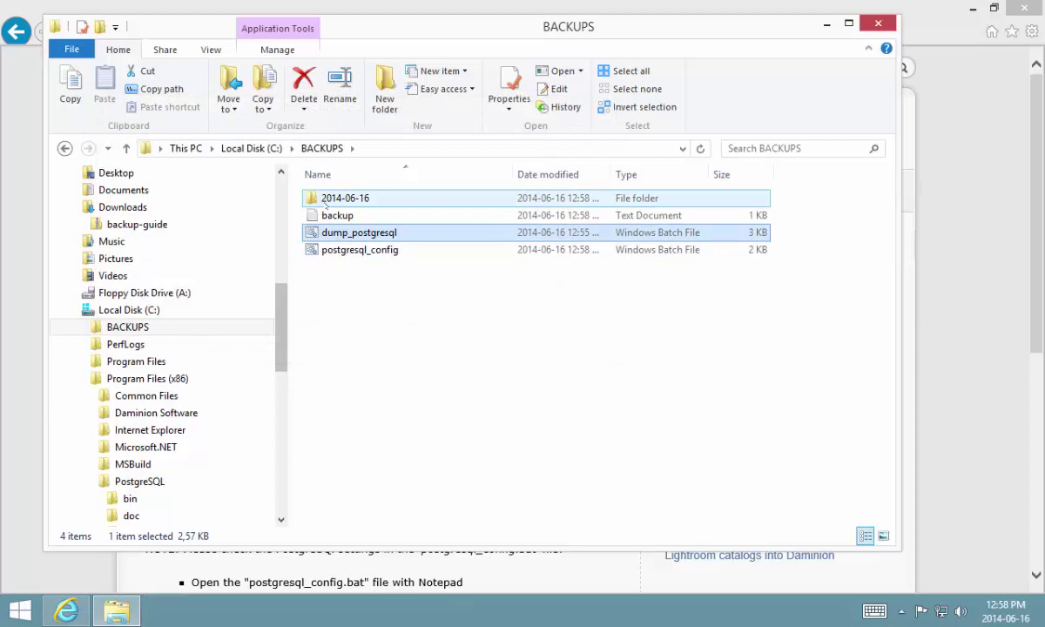
- Check the four files in the 2014-06-16 backup folder, then delete that folder
double_click(325, 202)
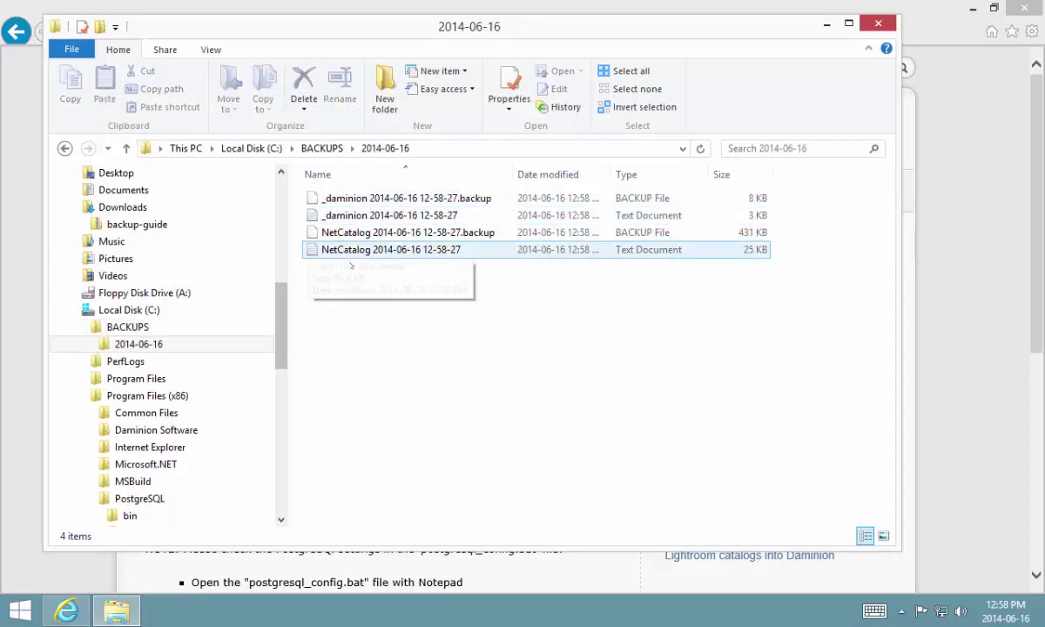
click(321, 148)
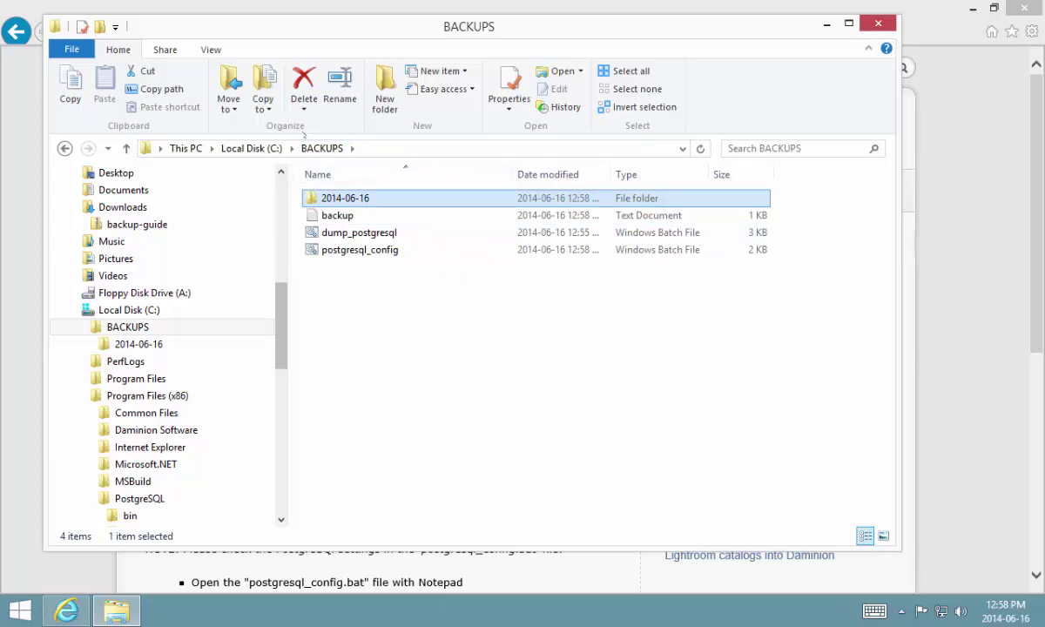
click(304, 82)
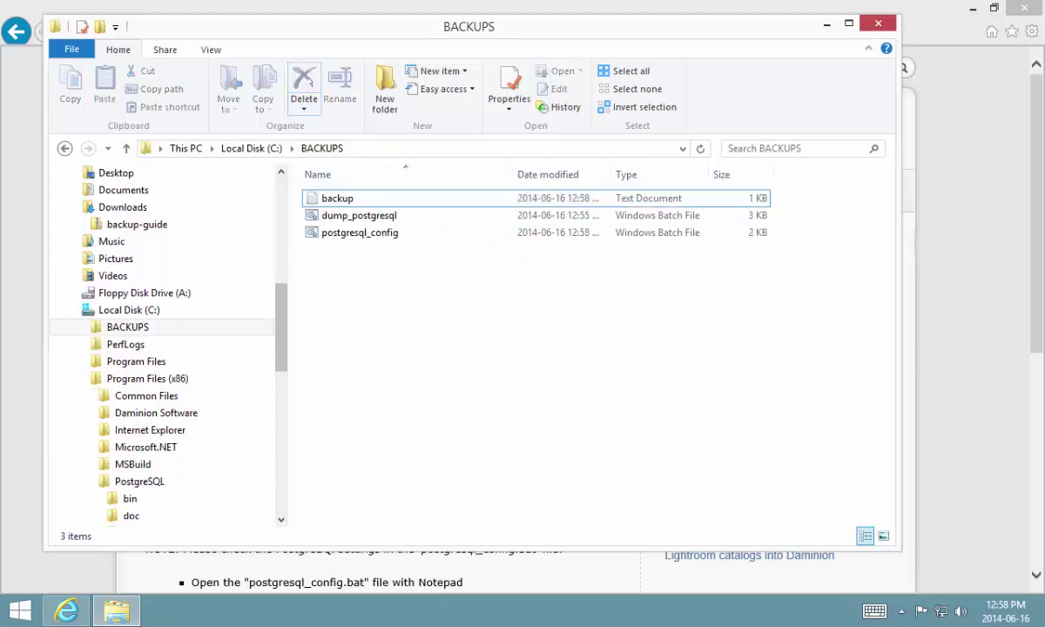
- From Computer Management's Task Scheduler, create a task named 'Daminion Daily Backup 8PM'
click(17, 613)
right_click(17, 612)
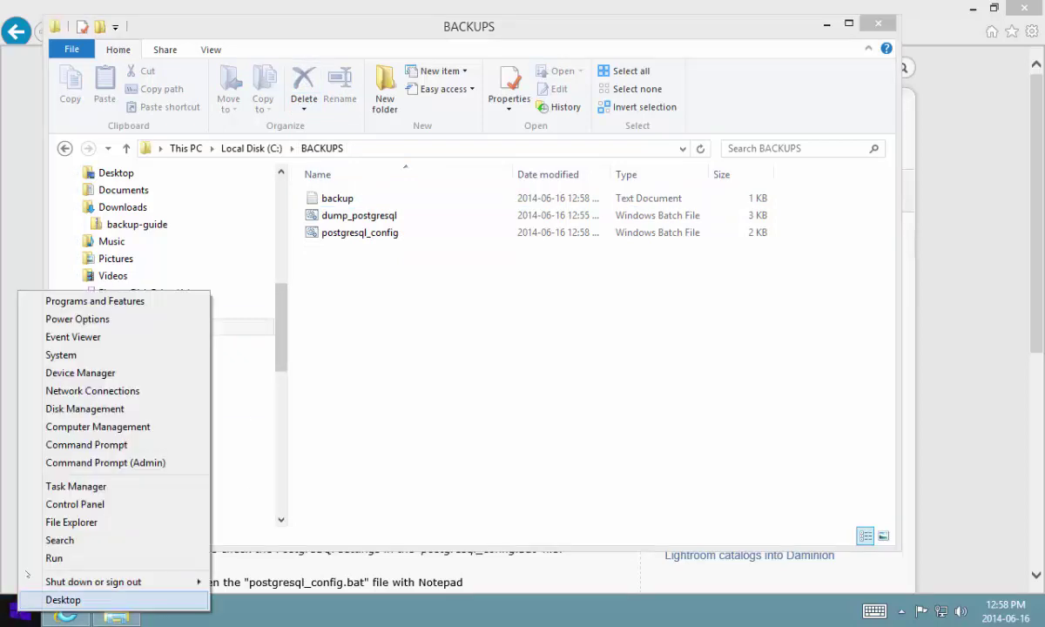
click(61, 427)
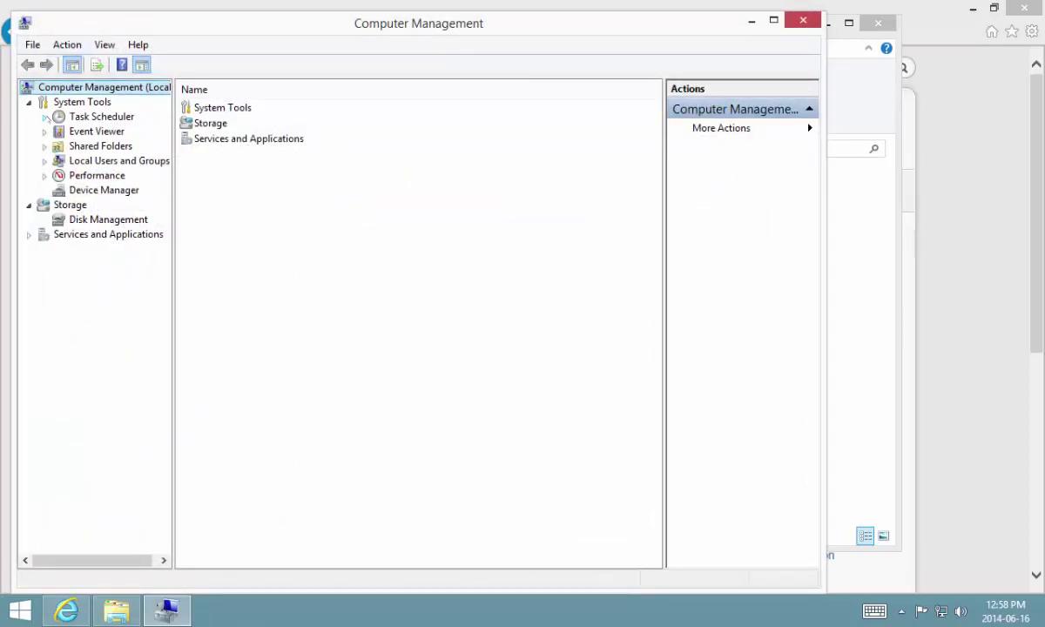
click(91, 115)
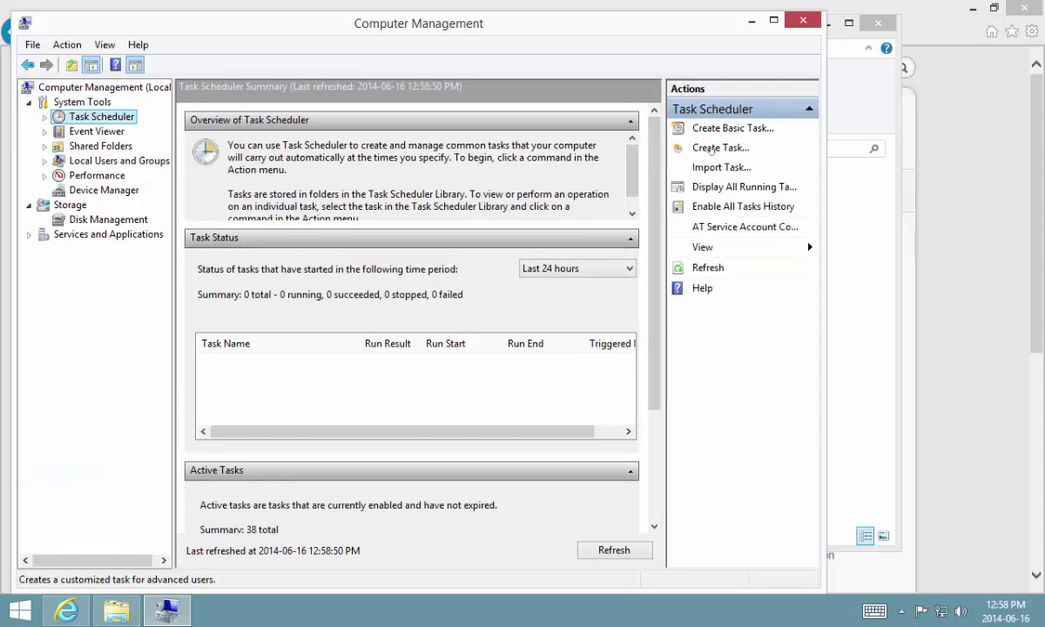
click(711, 148)
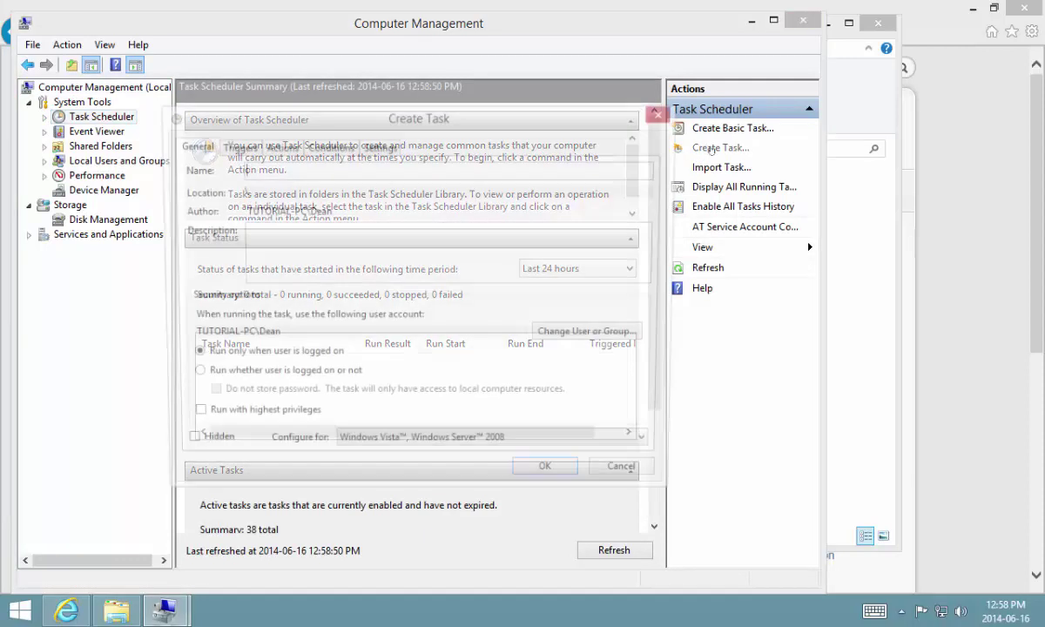
text(D)
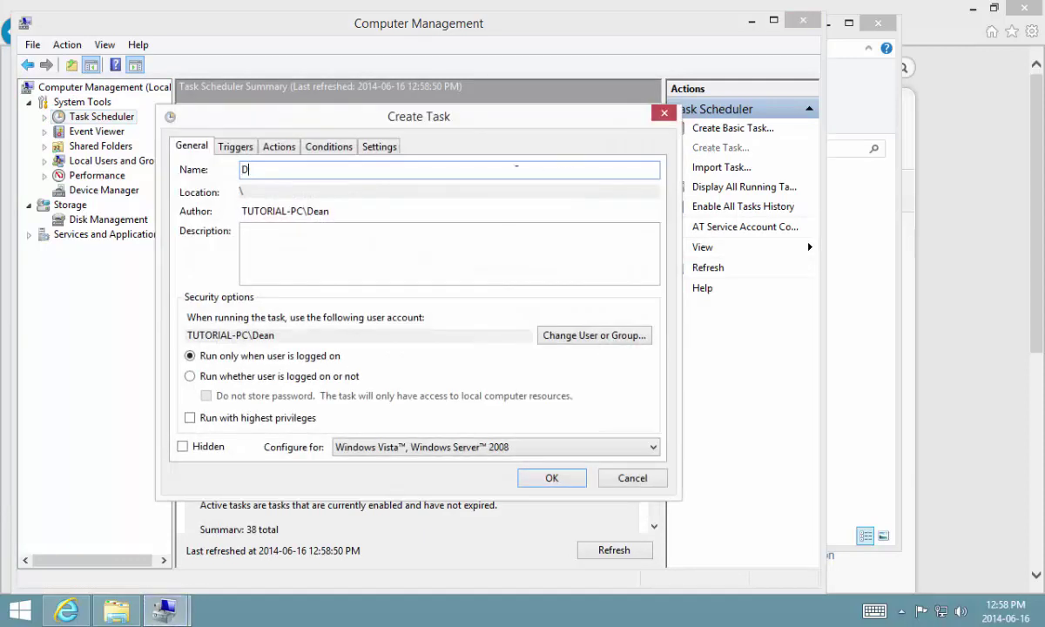
text(aminion Daily Backup )
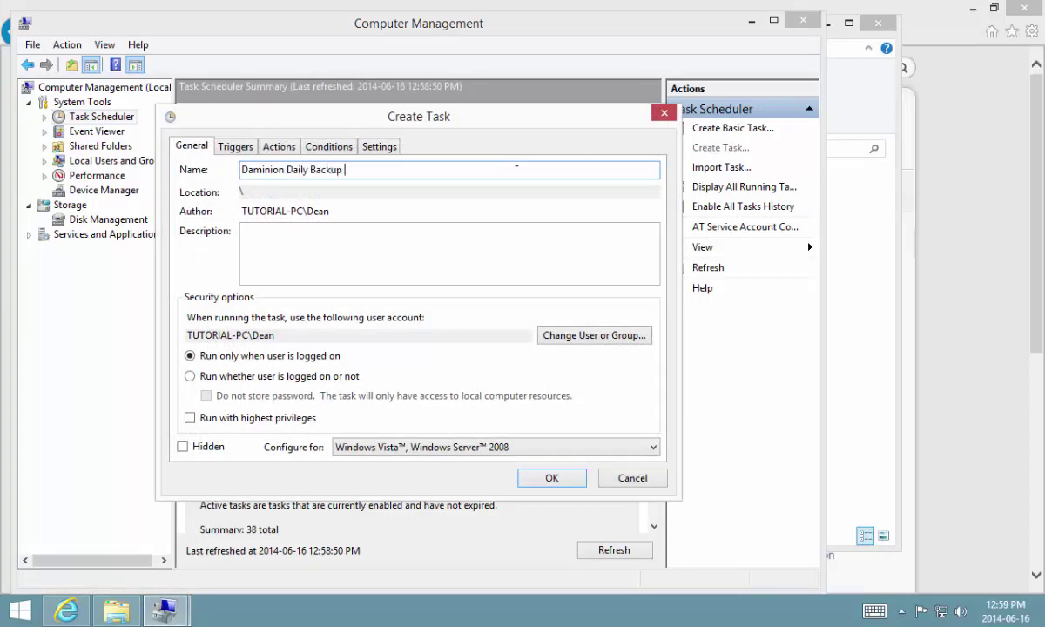
text(8PM)
- Add a Daily trigger starting at 08:00 PM to the new task
click(234, 149)
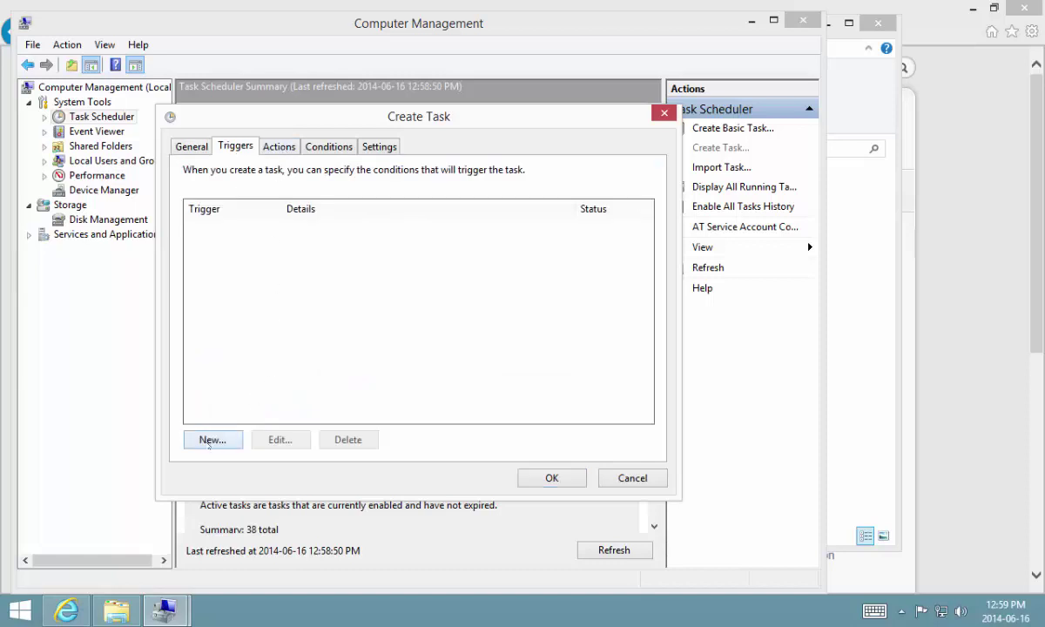
click(211, 440)
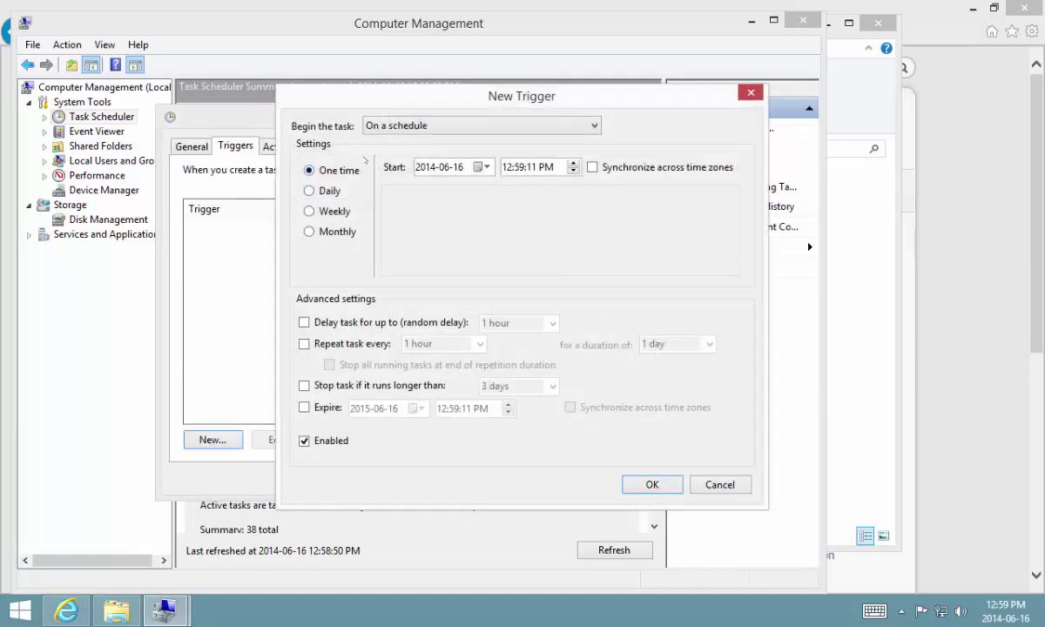
click(329, 191)
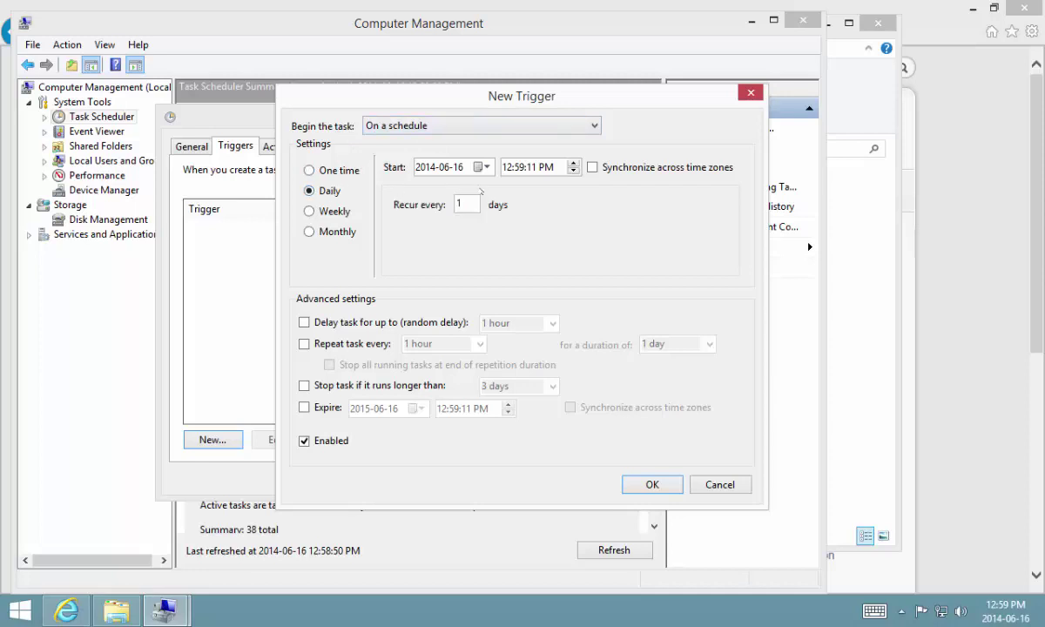
click(506, 167)
text(0800)
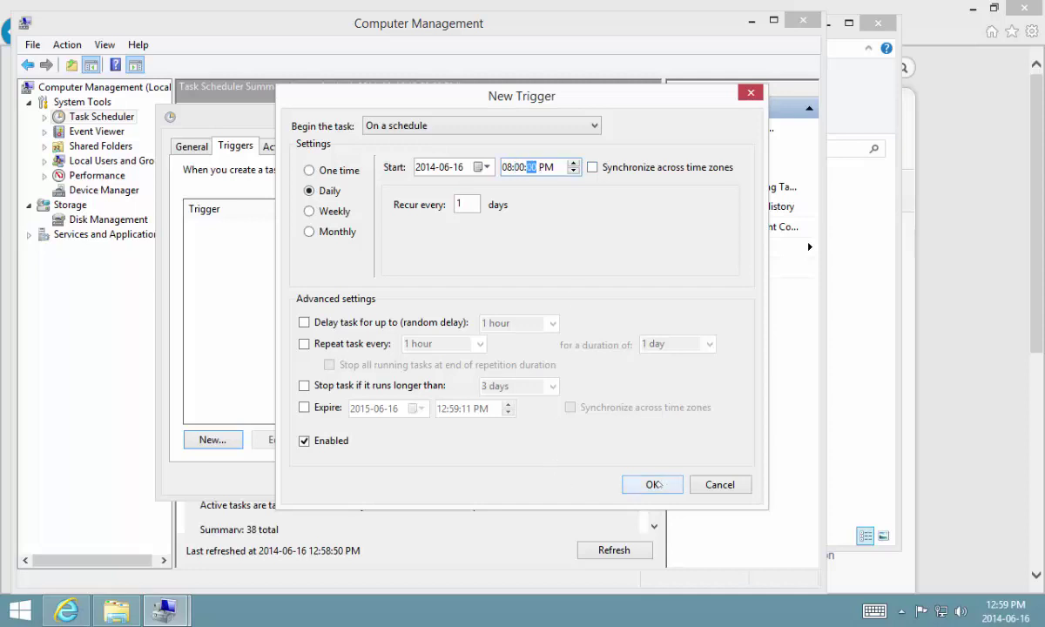
click(651, 484)
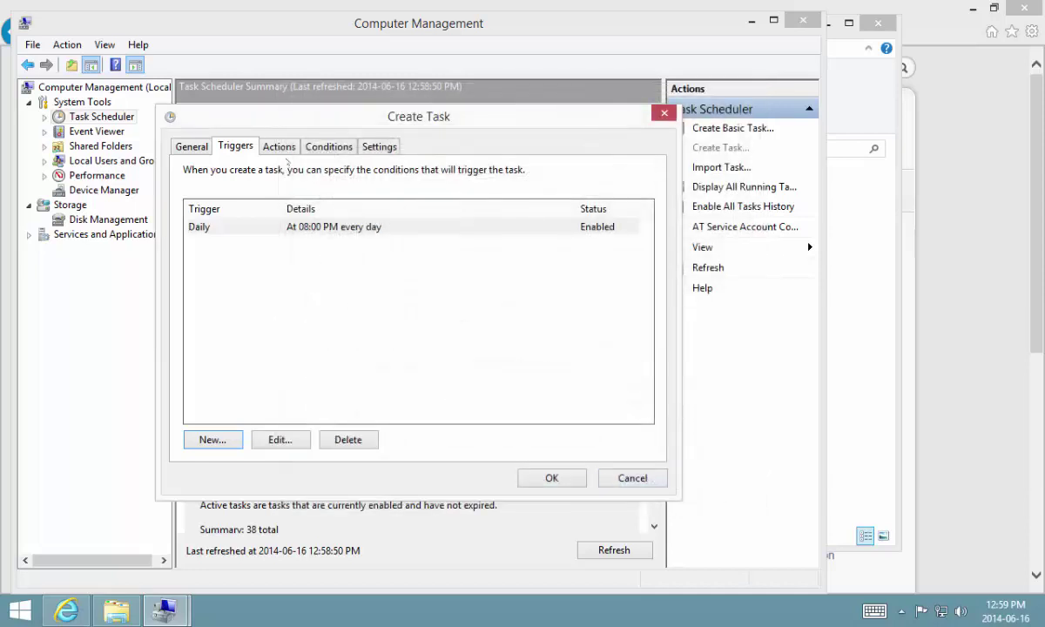
click(279, 146)
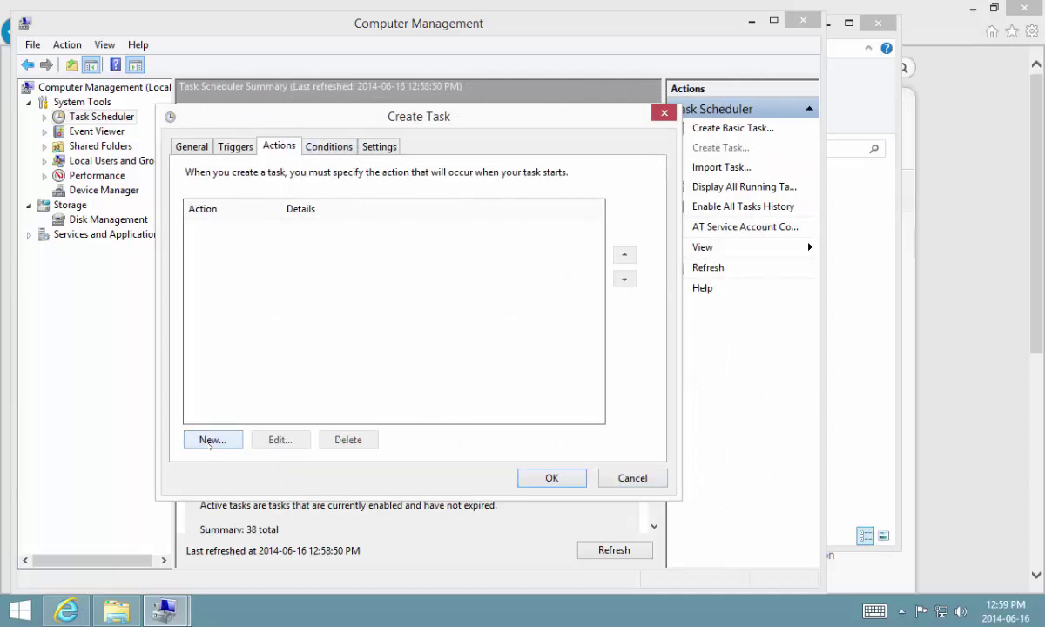
- Add a Start a program action that runs C:\BACKUPS\dump_postgresql.bat
click(211, 440)
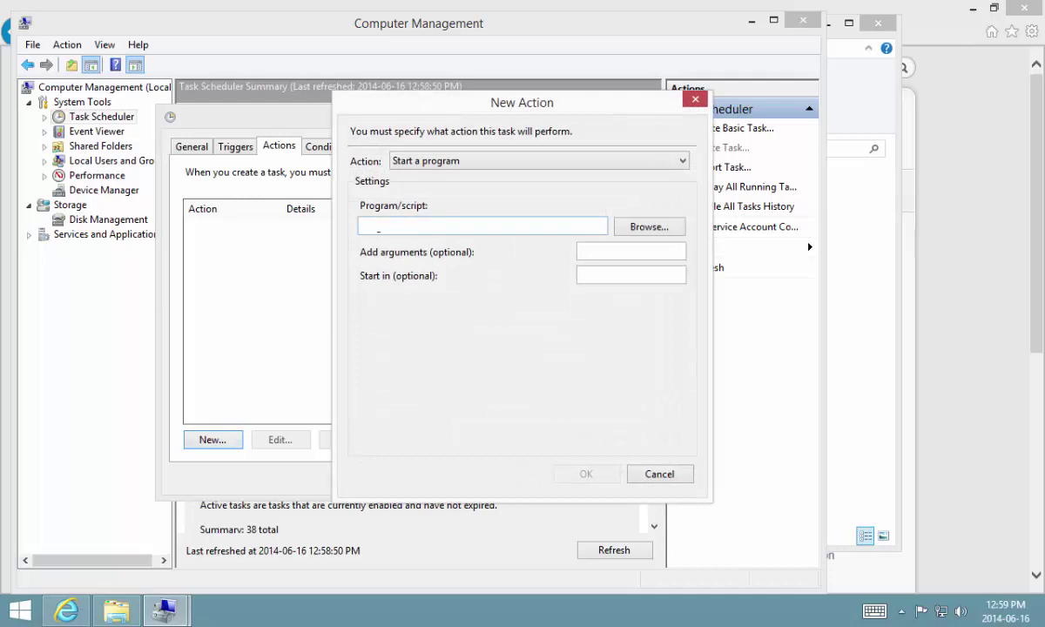
click(633, 227)
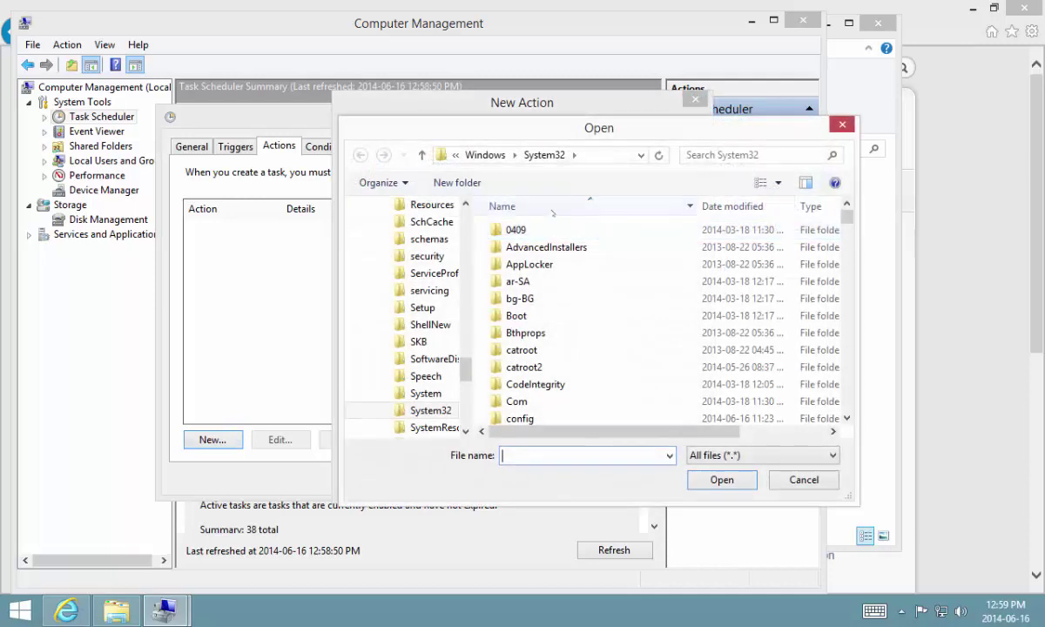
drag(469, 369, 468, 263)
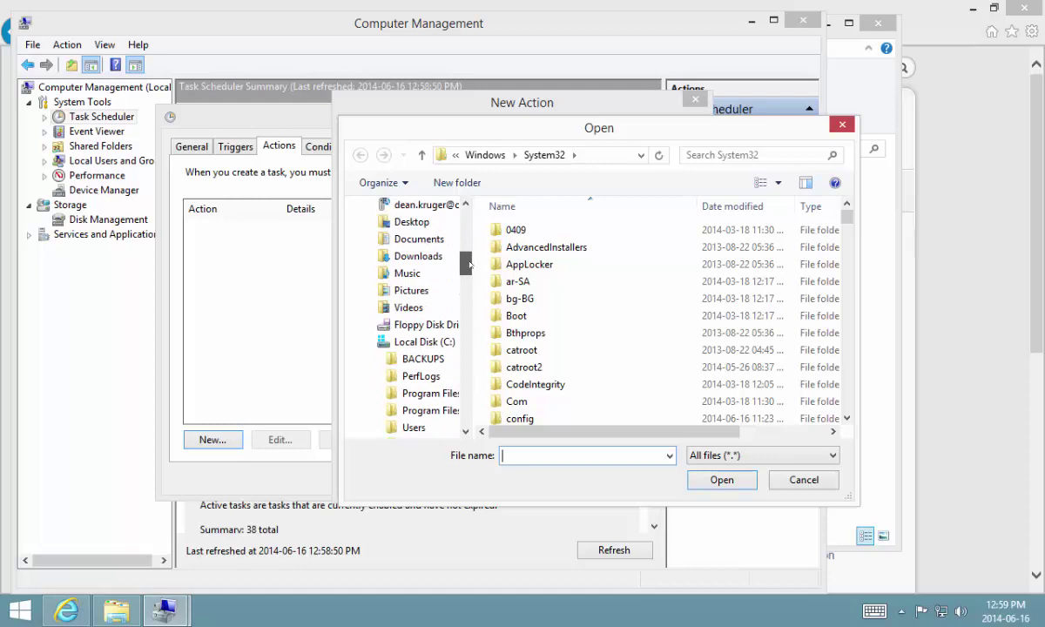
click(424, 359)
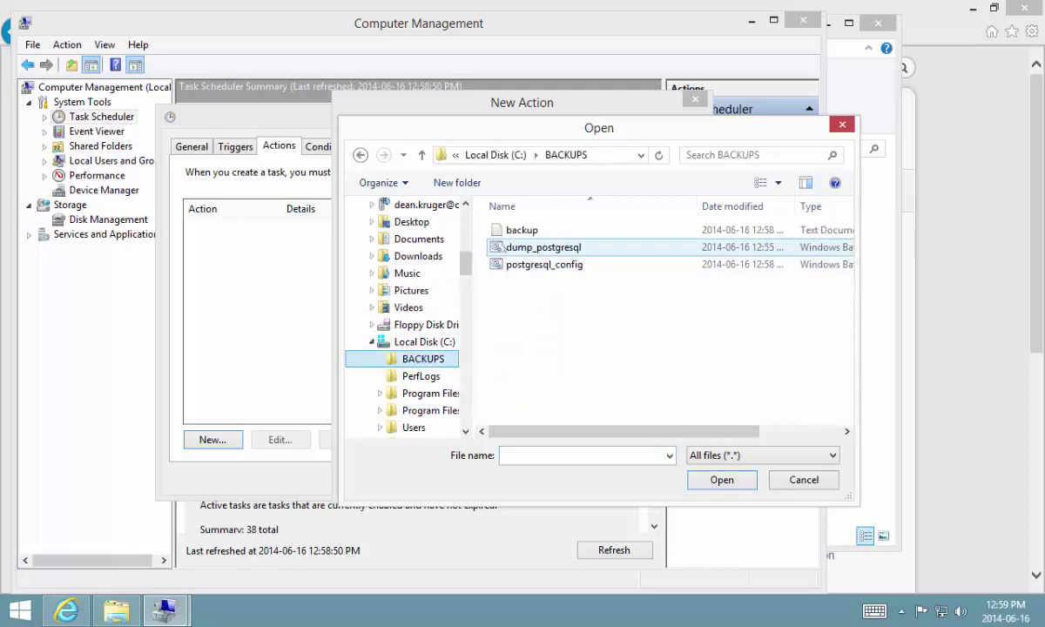
double_click(498, 250)
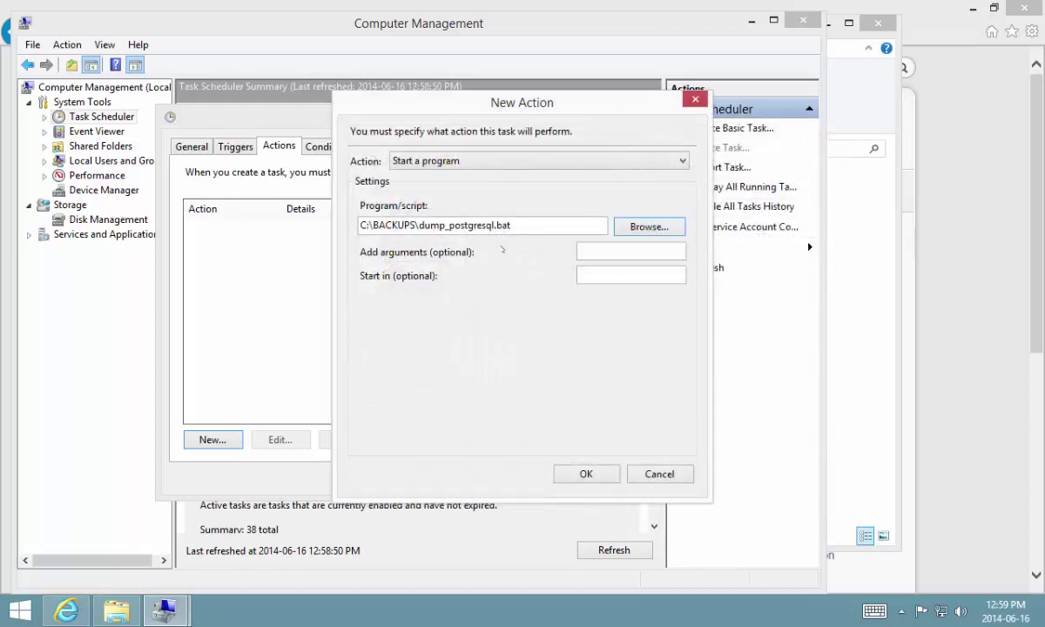
click(581, 472)
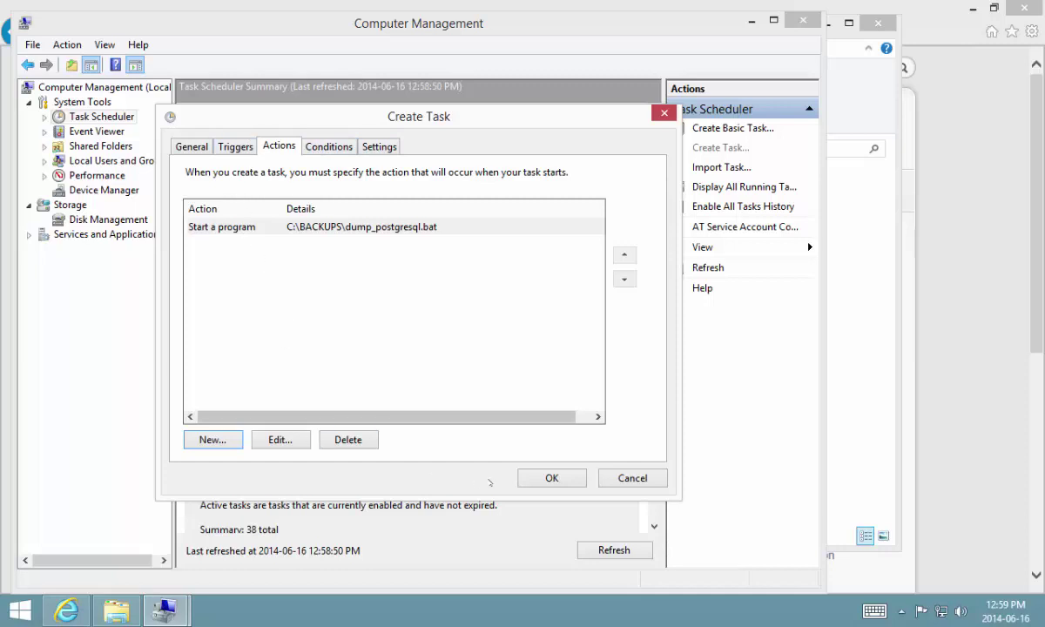
- Save the daily 8 PM backup task running dump_postgresql.bat
click(552, 478)
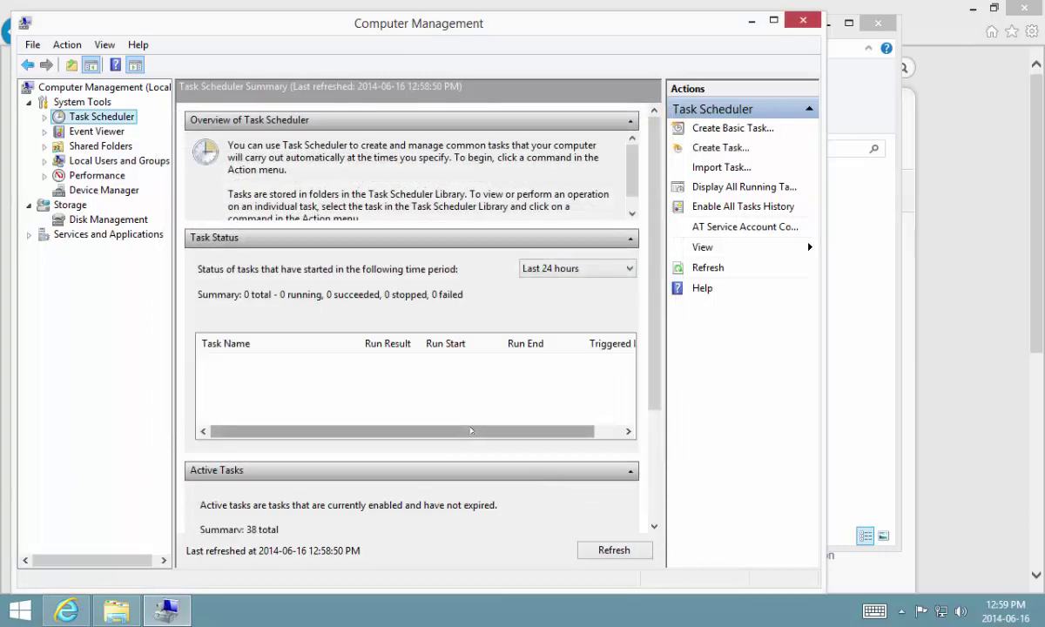